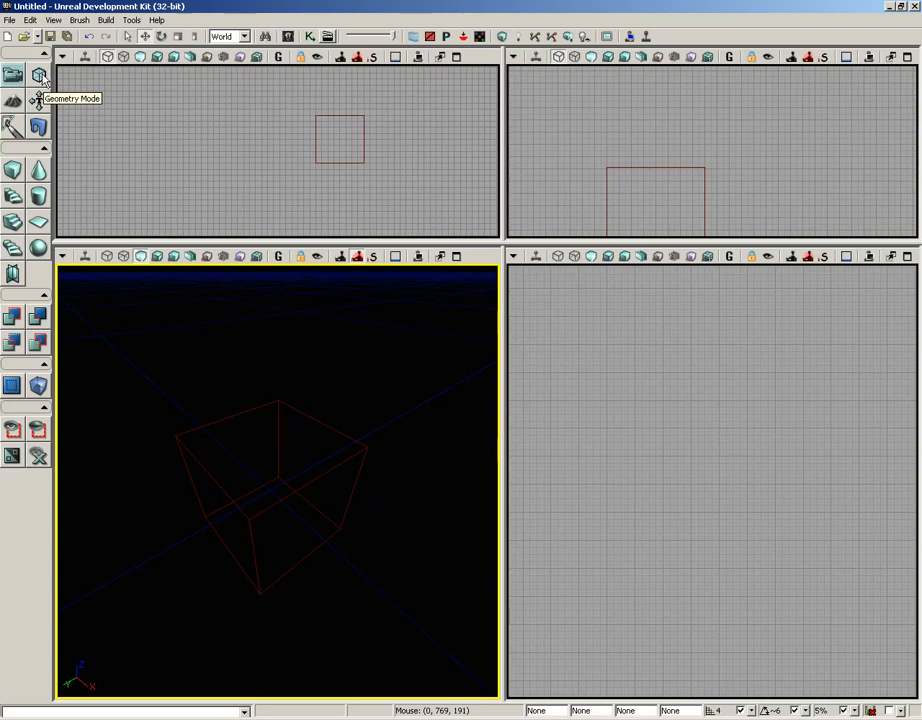
Turn on Geometry Mode and select the cube builder brush in the perspective view
left_click(39, 77)
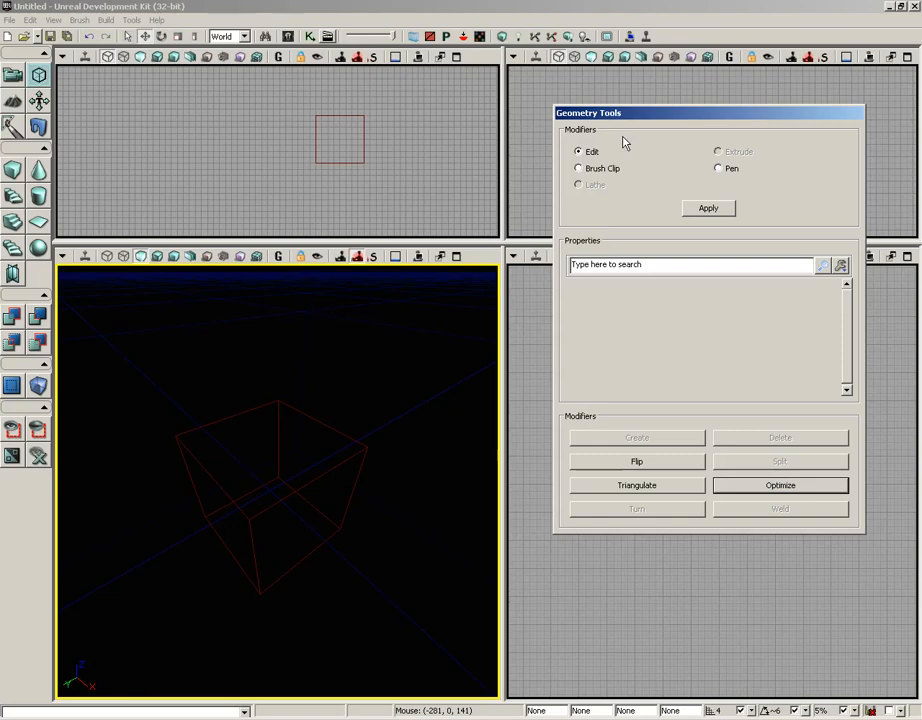
left_click(337, 432)
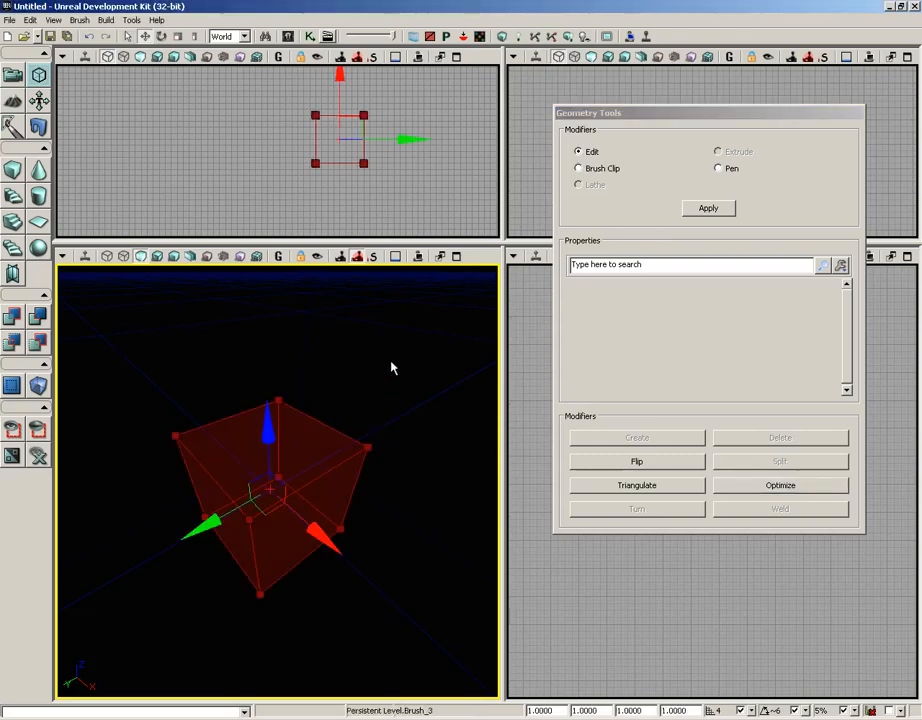
mouse_move(392, 368)
right_mouse_down()
mouse_move(387, 428)
mouse_move(361, 395)
mouse_move(333, 385)
mouse_move(327, 405)
mouse_move(329, 354)
right_mouse_up()
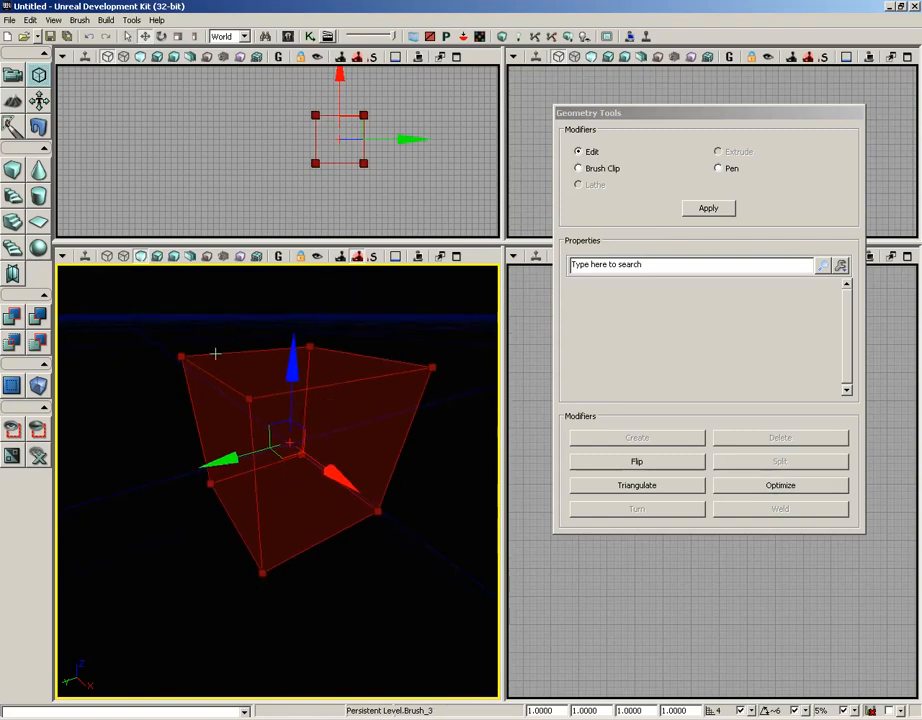
Select a top corner vertex, the top face, a side face and a top edge of the cube in turn, then clear the sub-object selection
left_click(181, 356)
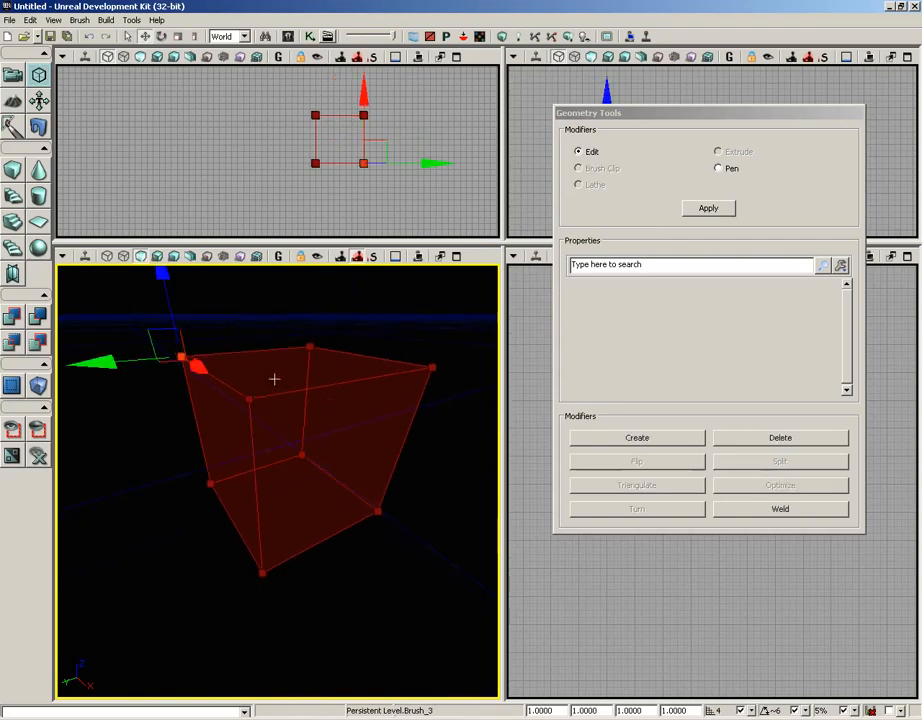
left_click(274, 378)
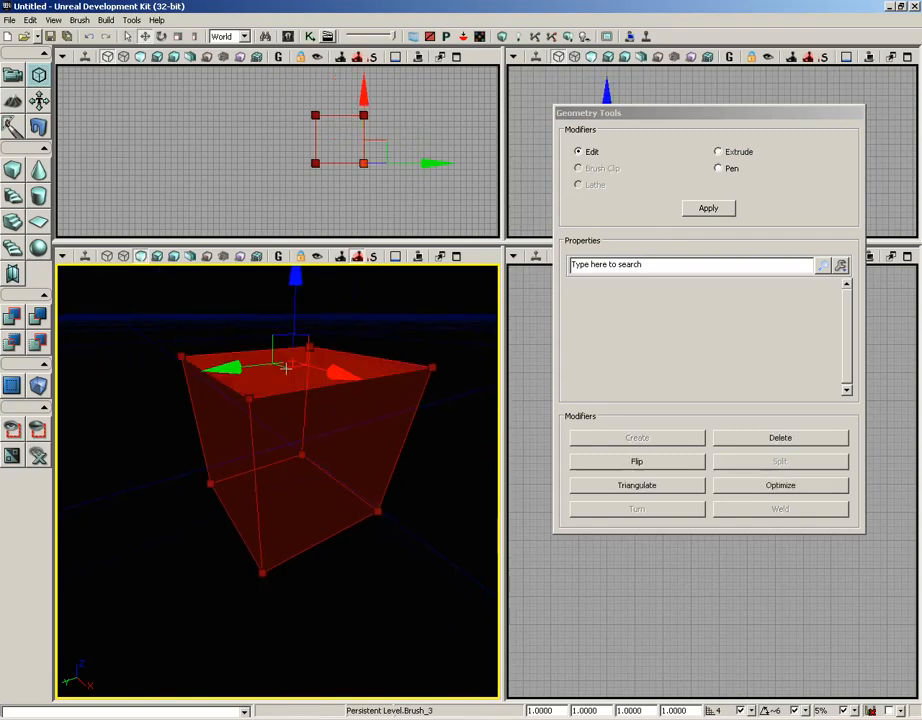
left_click(228, 387)
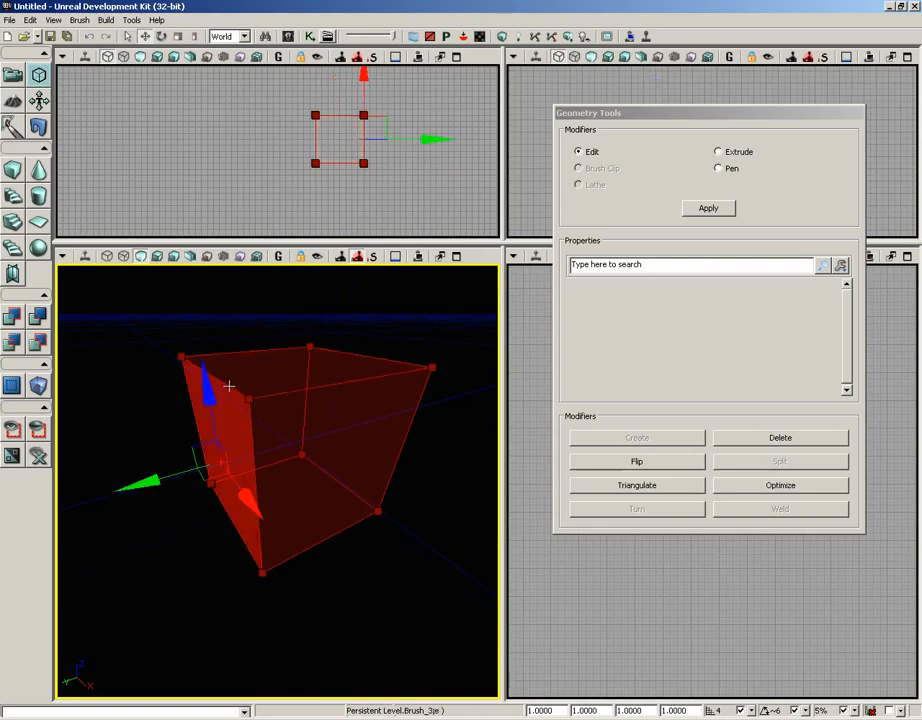
left_click(229, 385)
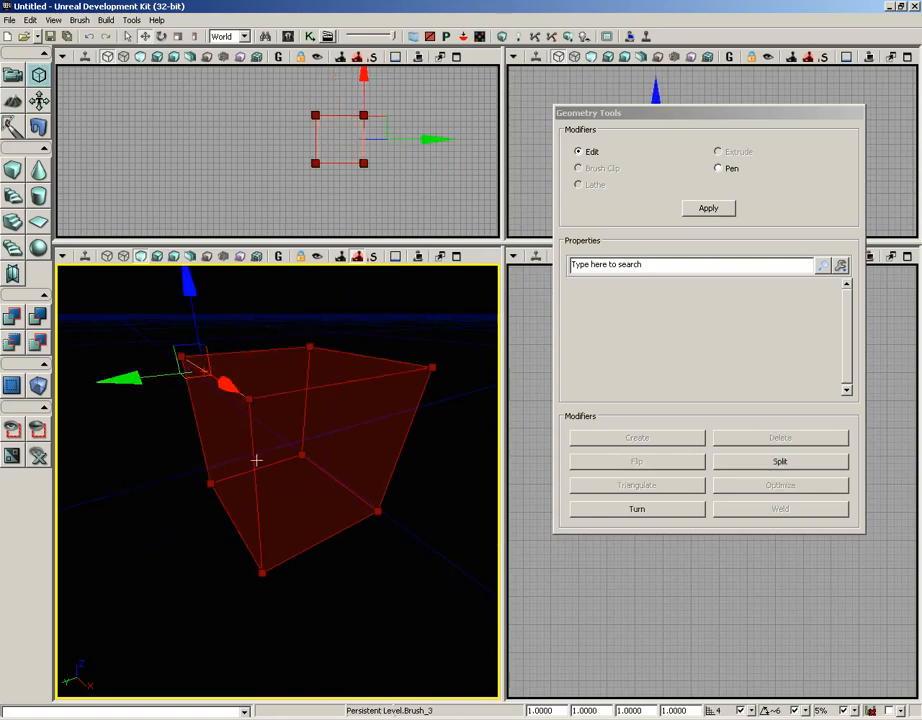
mouse_move(191, 294)
left_mouse_down()
mouse_move(185, 344)
mouse_move(191, 270)
mouse_move(184, 308)
mouse_move(186, 292)
left_mouse_up()
left_click(224, 288)
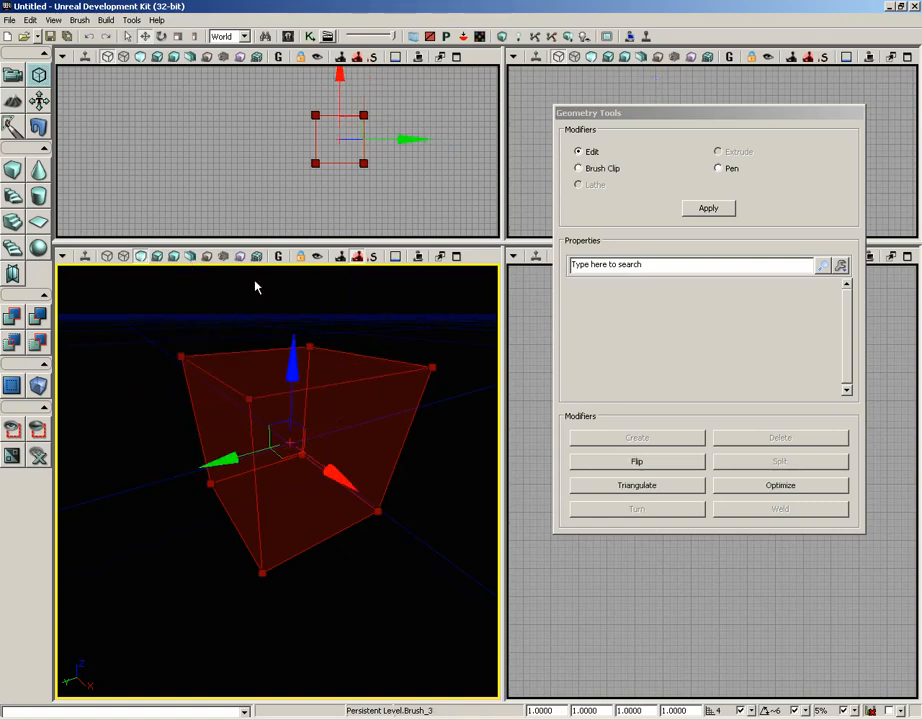
Review the settings offered by the Brush Clip and Pen modifiers
left_click(590, 170)
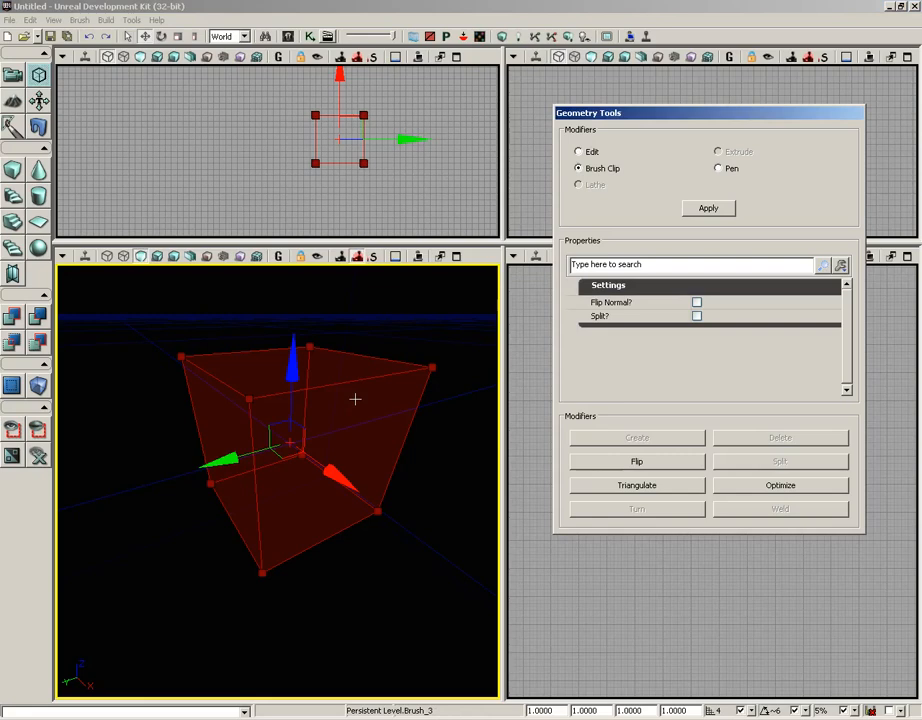
left_click(727, 171)
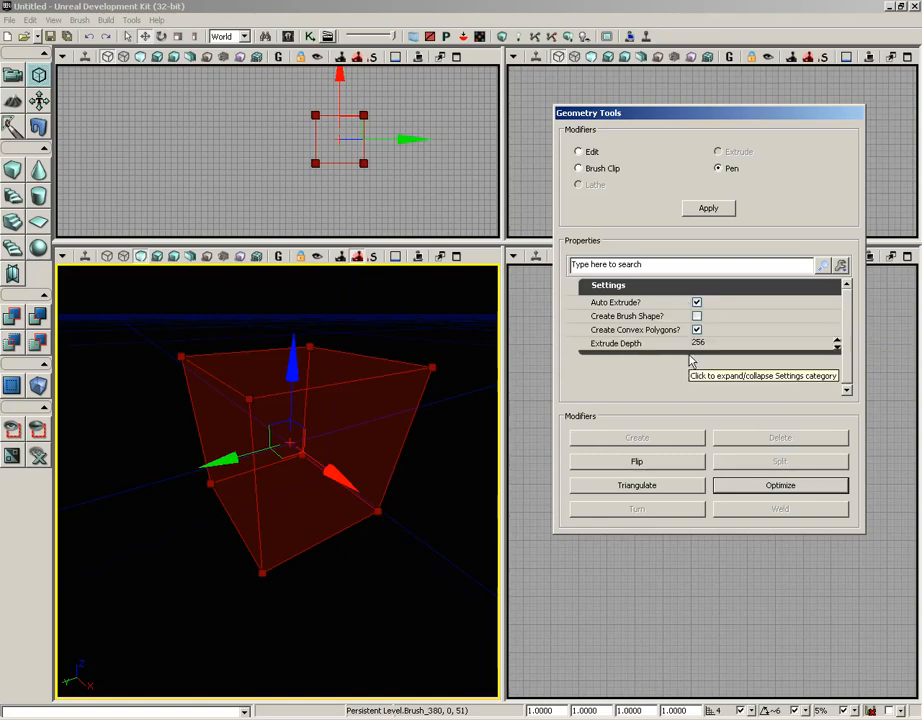
left_click(586, 153)
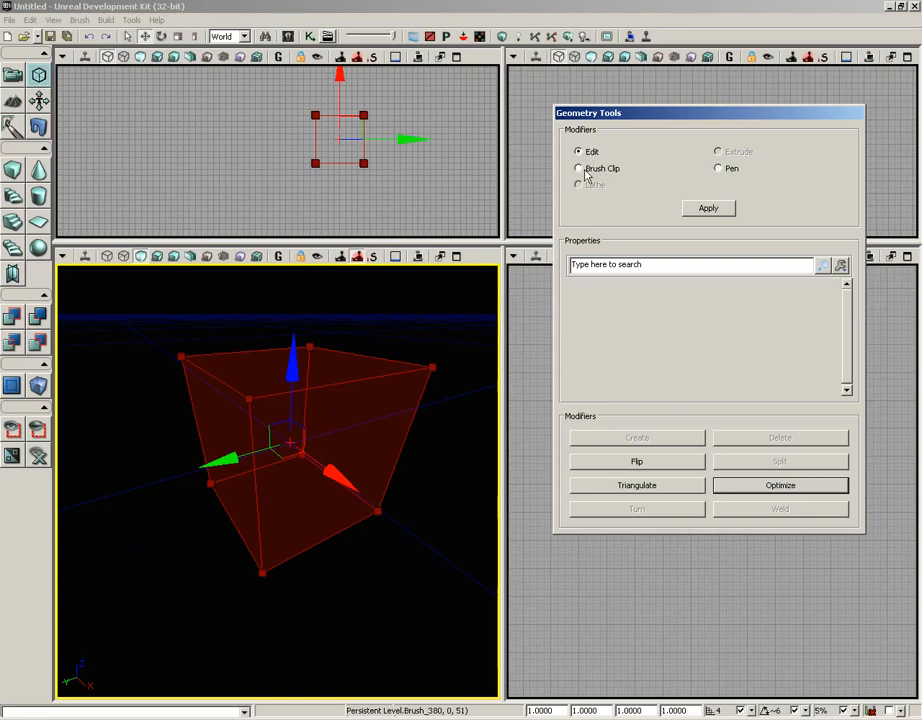
left_click(592, 170)
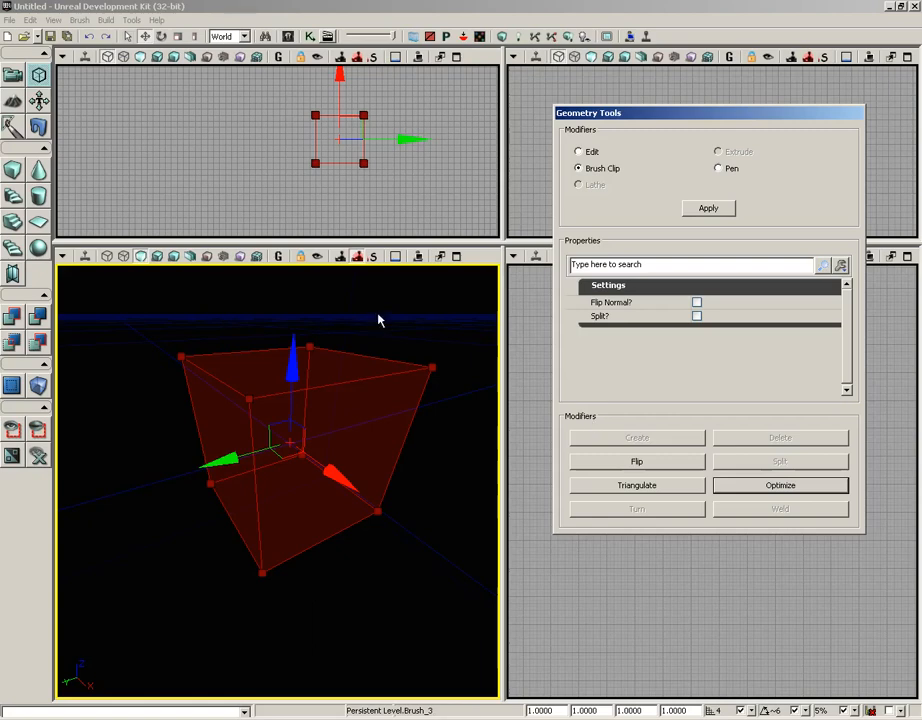
Select the cube's top face and a top corner vertex to compare the available modifiers, and return to the Edit modifier
left_click(322, 369)
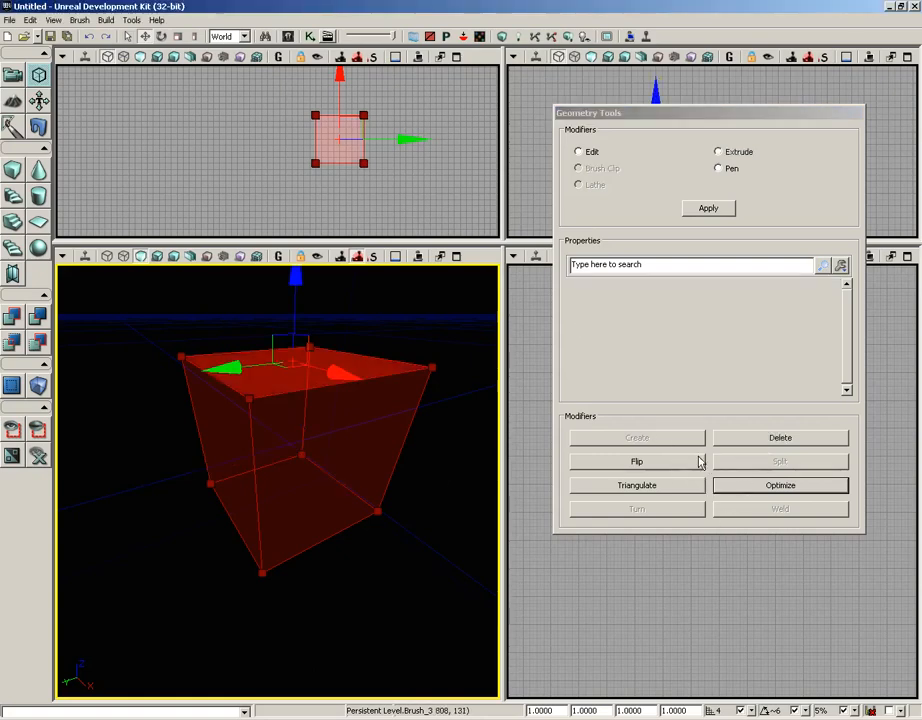
left_click(432, 367)
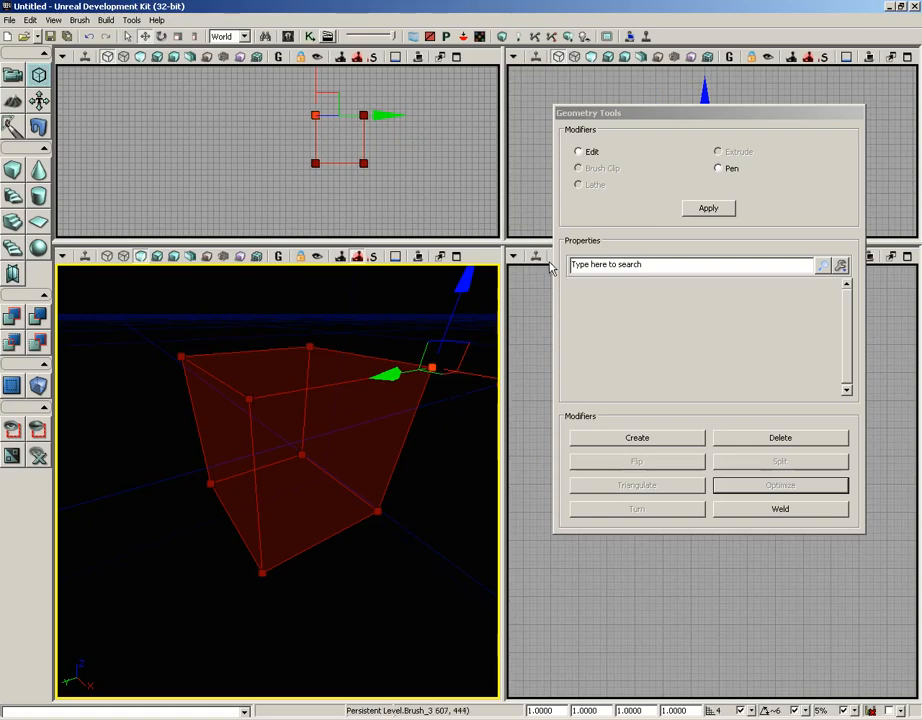
left_click(592, 151)
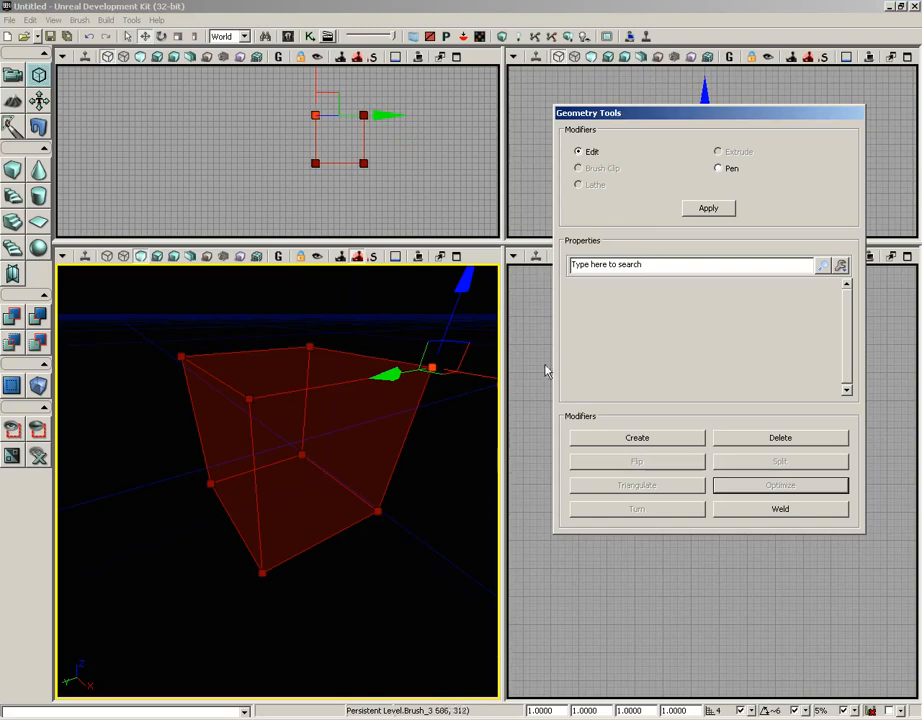
Select a top corner vertex of the cube and raise it along the Z axis
mouse_move(460, 425)
right_mouse_down()
mouse_move(430, 457)
mouse_move(430, 412)
right_mouse_up()
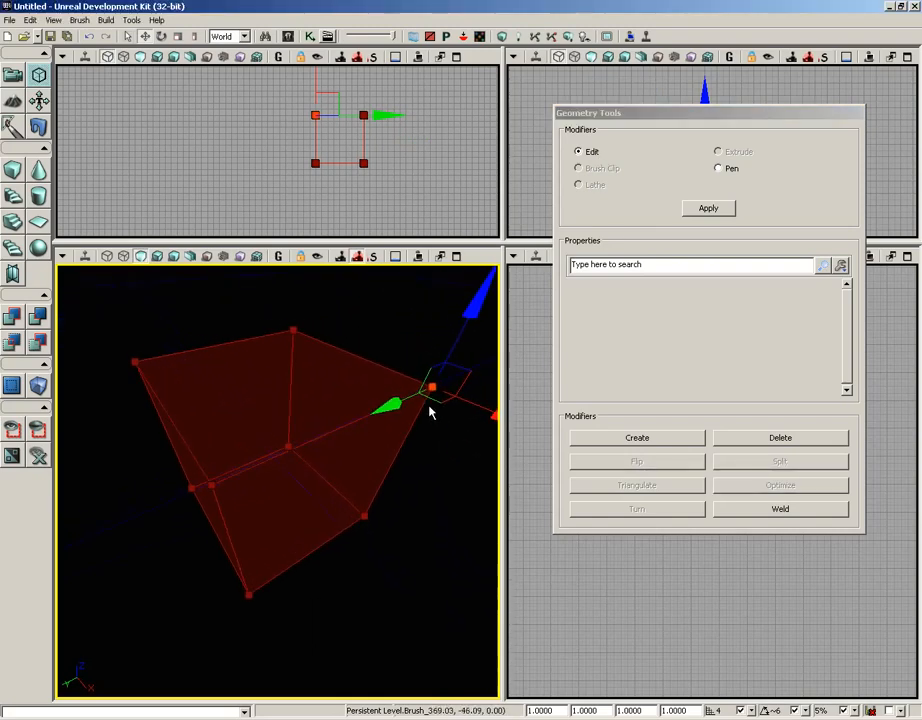
mouse_move(407, 329)
right_mouse_down()
mouse_move(385, 325)
mouse_move(404, 304)
right_mouse_up()
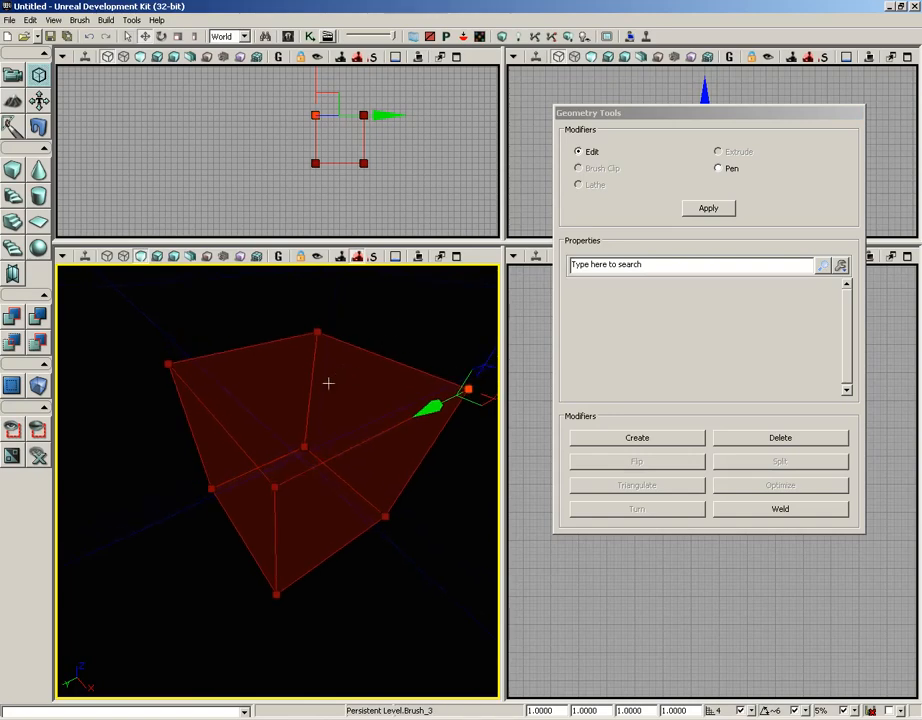
left_click(294, 391)
left_click(342, 497)
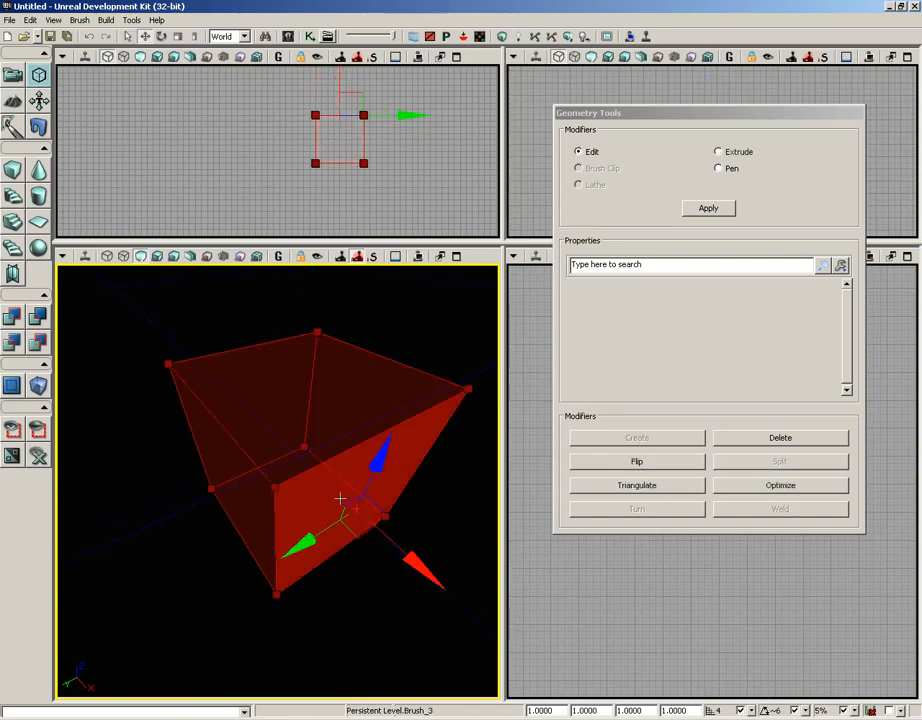
left_click(169, 365)
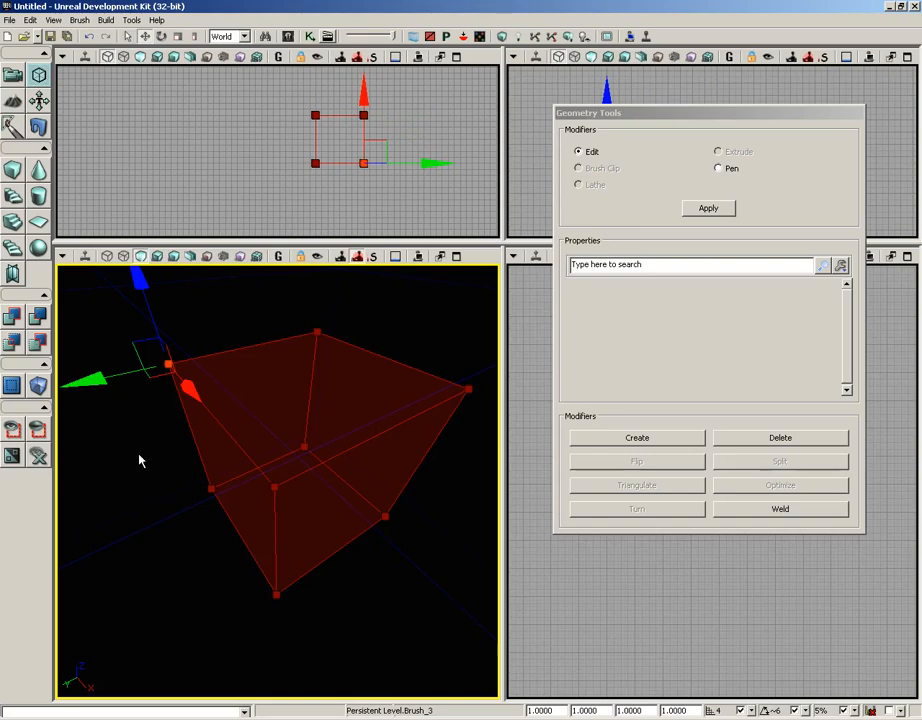
mouse_move(142, 428)
left_mouse_down()
mouse_move(183, 477)
mouse_move(187, 395)
left_mouse_up()
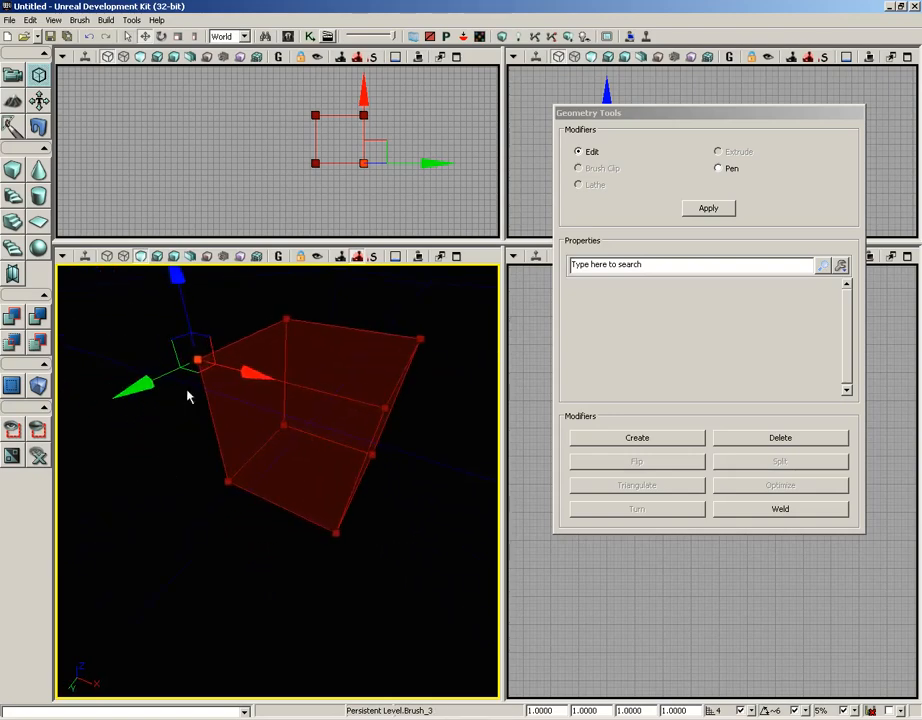
left_click_drag(184, 296, 181, 259)
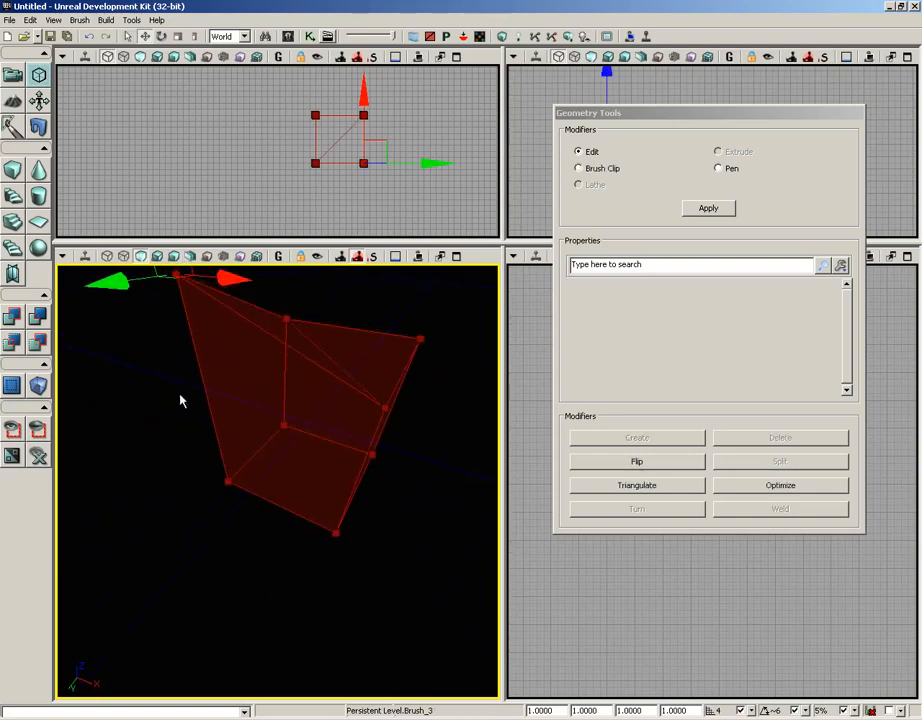
Select the raised corner vertex again and lower it along the Z axis towards the cube's top
mouse_move(181, 401)
left_mouse_down()
mouse_move(103, 350)
mouse_move(103, 304)
mouse_move(143, 304)
mouse_move(165, 319)
left_mouse_up()
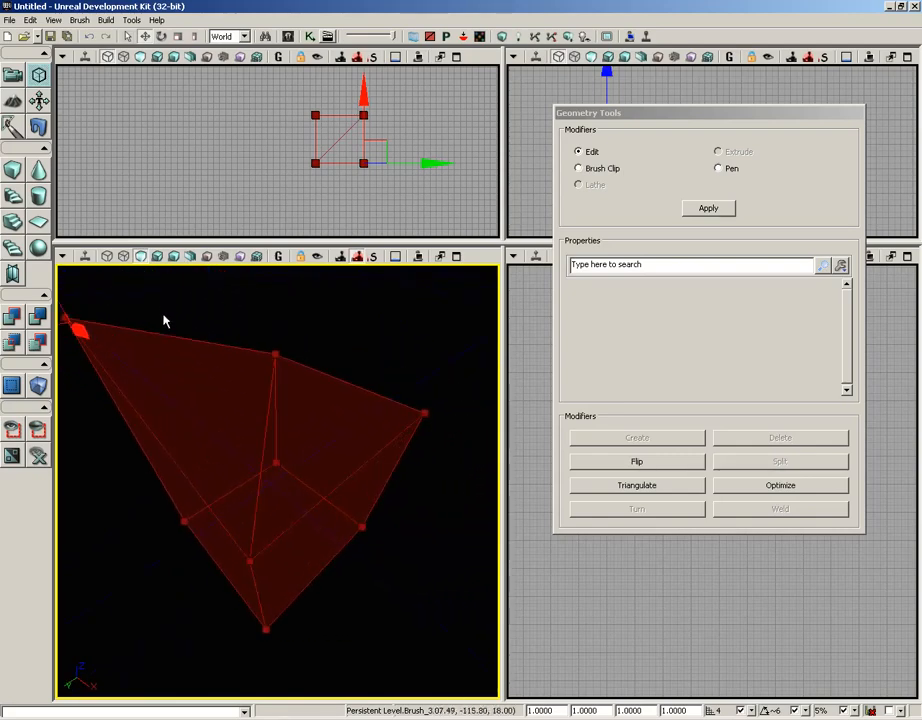
right_click_drag(165, 319, 76, 270)
left_click_drag(140, 433, 169, 461)
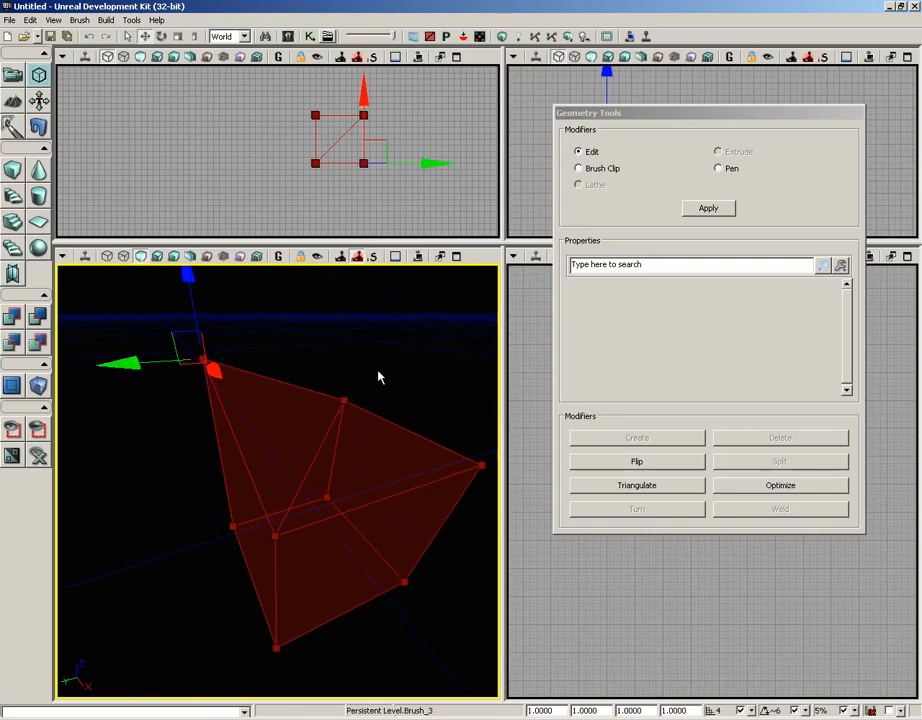
mouse_move(379, 377)
right_mouse_down()
mouse_move(410, 372)
mouse_move(372, 420)
mouse_move(407, 377)
mouse_move(383, 387)
mouse_move(354, 379)
mouse_move(364, 390)
mouse_move(352, 372)
mouse_move(397, 377)
mouse_move(364, 356)
mouse_move(356, 335)
mouse_move(349, 363)
right_mouse_up()
mouse_move(348, 358)
left_mouse_down()
mouse_move(343, 346)
mouse_move(350, 363)
left_mouse_up()
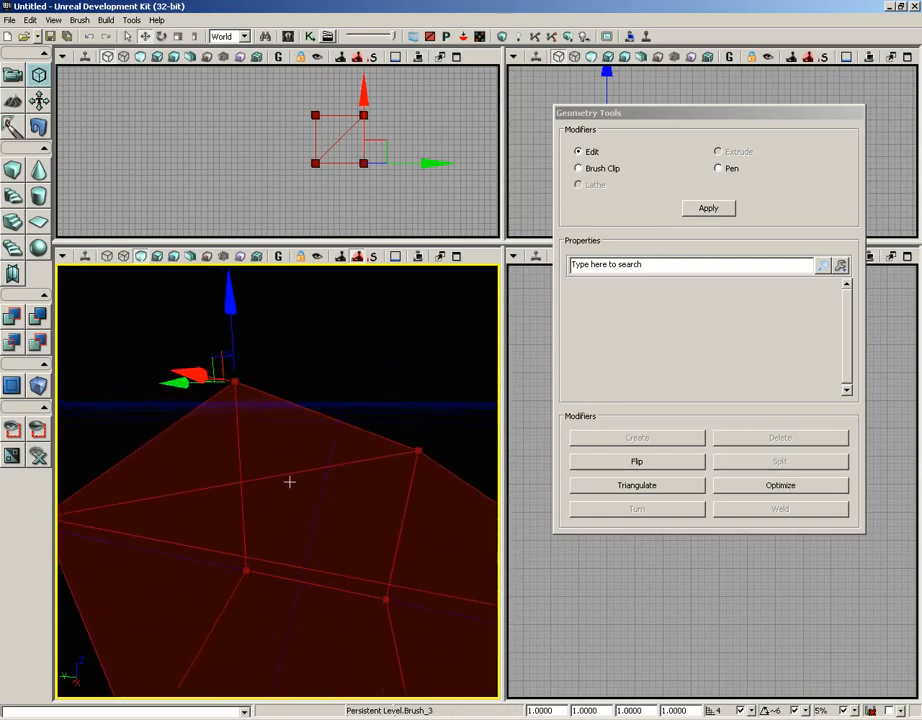
left_click(234, 381)
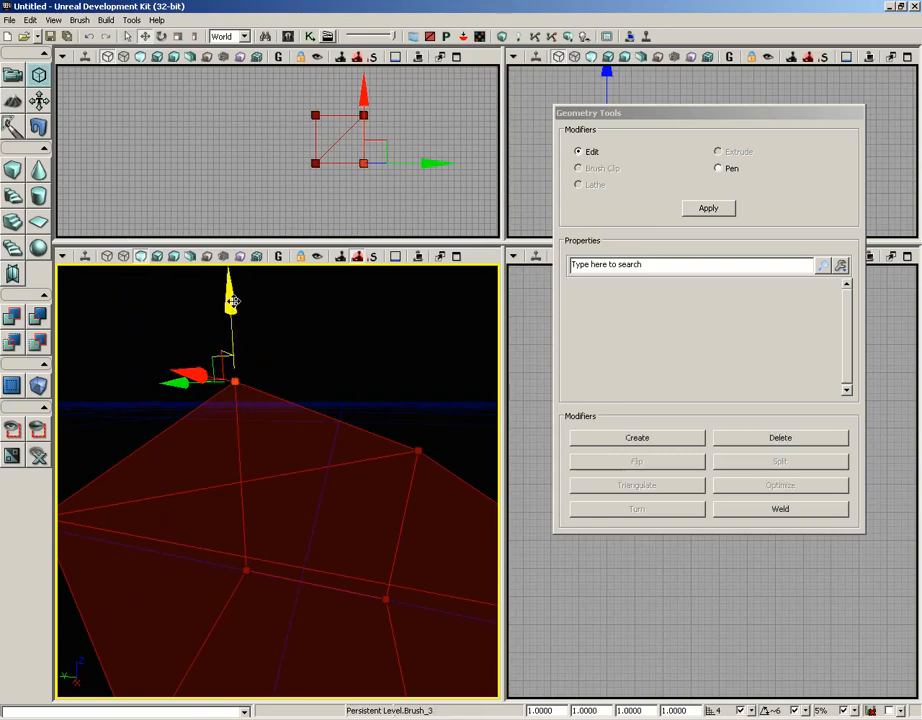
left_click_drag(233, 302, 233, 347)
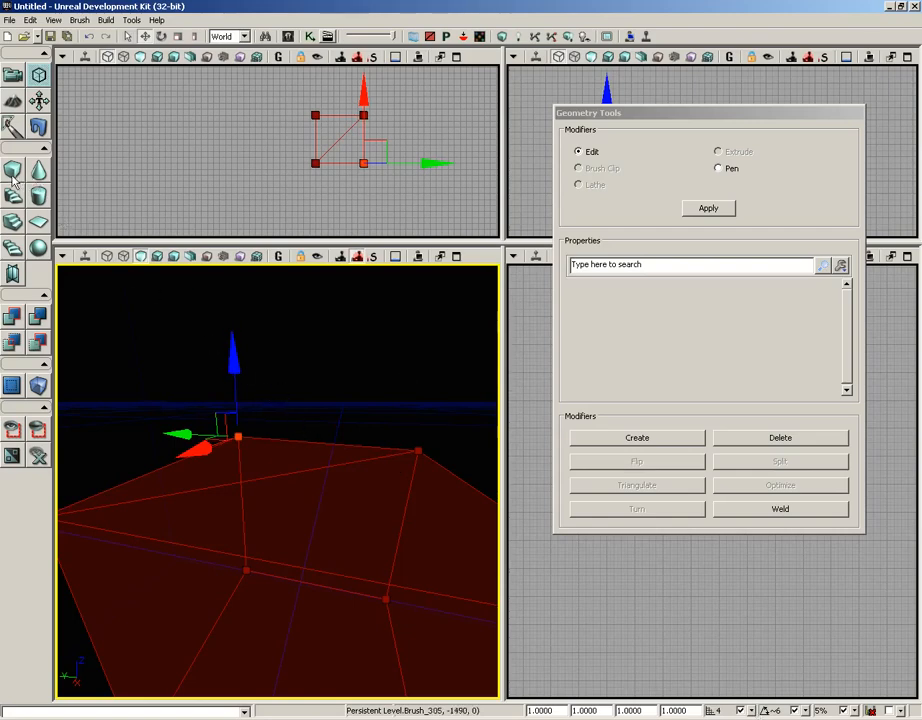
Uncover the side view and lower the corner vertex on Z until it is level with the cube's top edge
mouse_move(362, 389)
left_mouse_down()
mouse_move(375, 383)
mouse_move(375, 401)
left_mouse_up()
left_click_drag(720, 112, 330, 118)
mouse_move(710, 164)
left_mouse_down()
mouse_move(910, 148)
mouse_move(904, 157)
left_mouse_up()
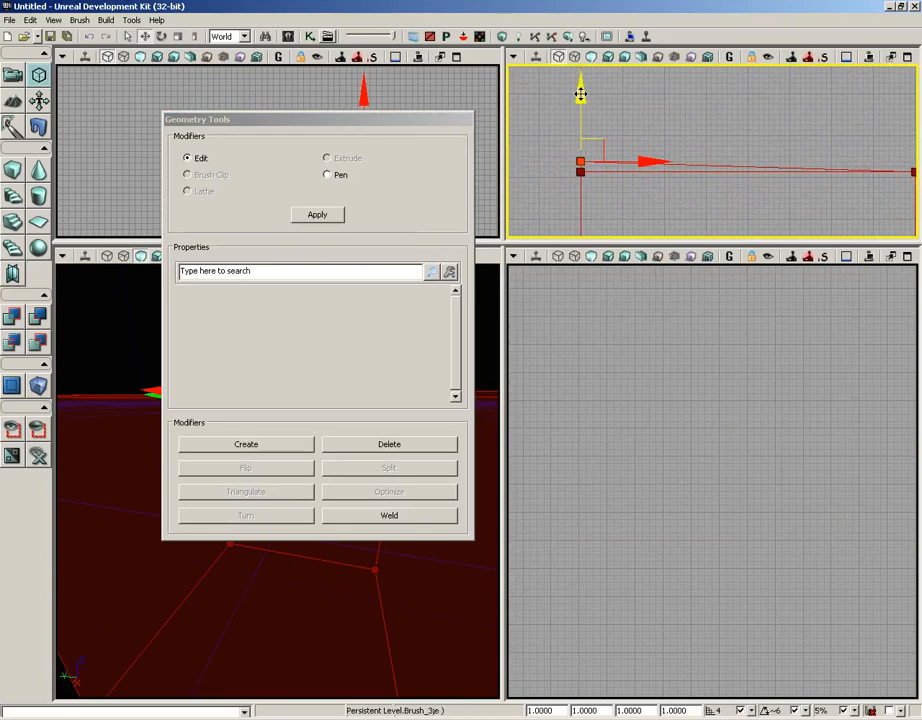
left_click_drag(582, 91, 580, 104)
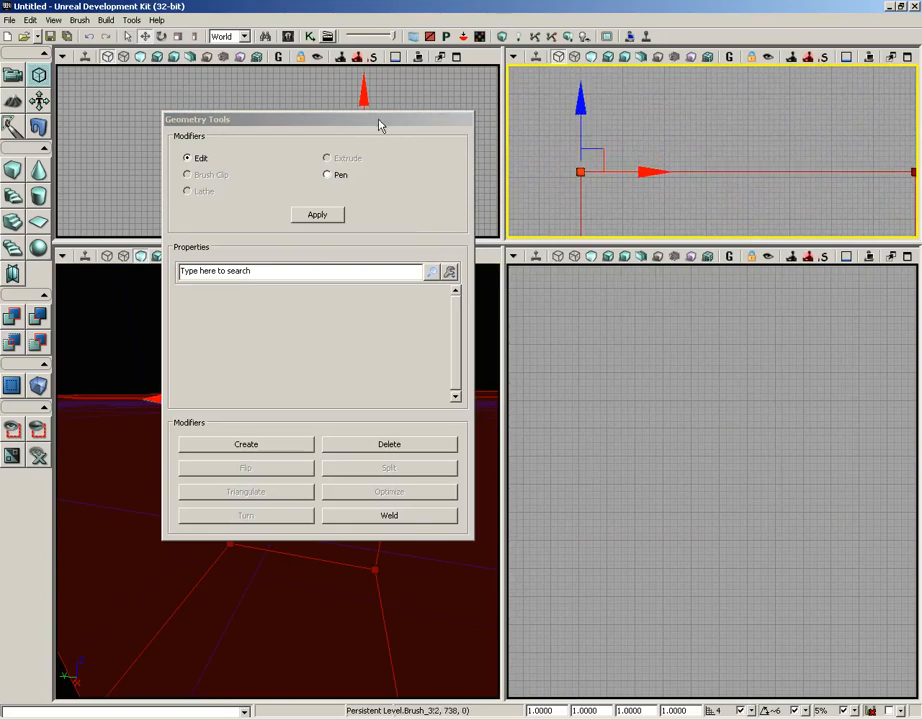
left_click_drag(364, 124, 720, 130)
Select the whole cube brush and optimize it to remove the extra diagonal edge across the top face
left_click_drag(372, 354, 356, 467)
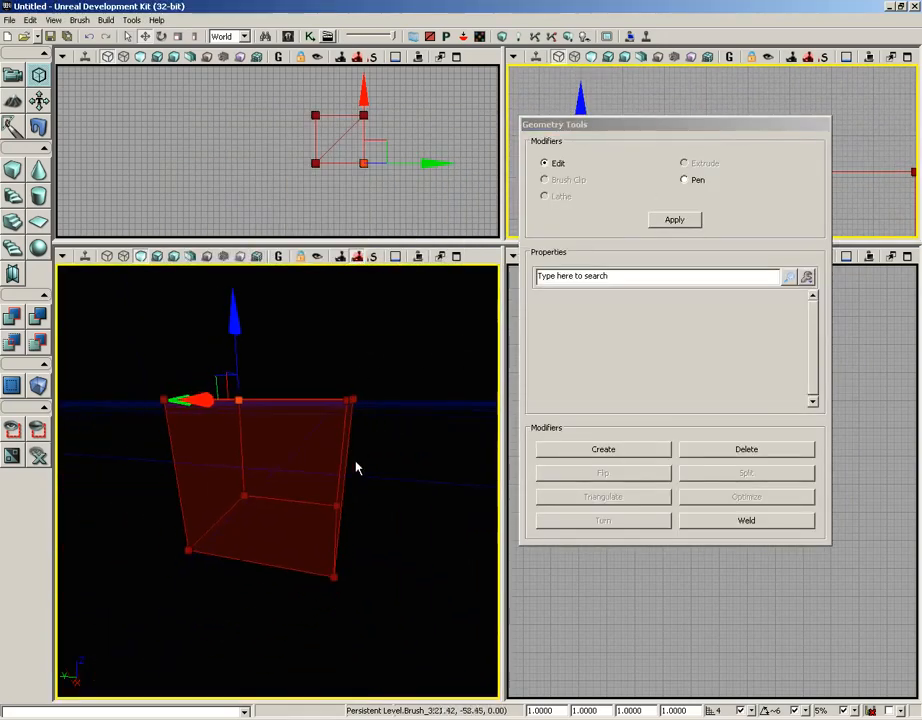
right_click(356, 468)
left_click(284, 386)
mouse_move(333, 379)
right_mouse_down()
mouse_move(328, 478)
mouse_move(333, 378)
right_mouse_up()
left_click(291, 377)
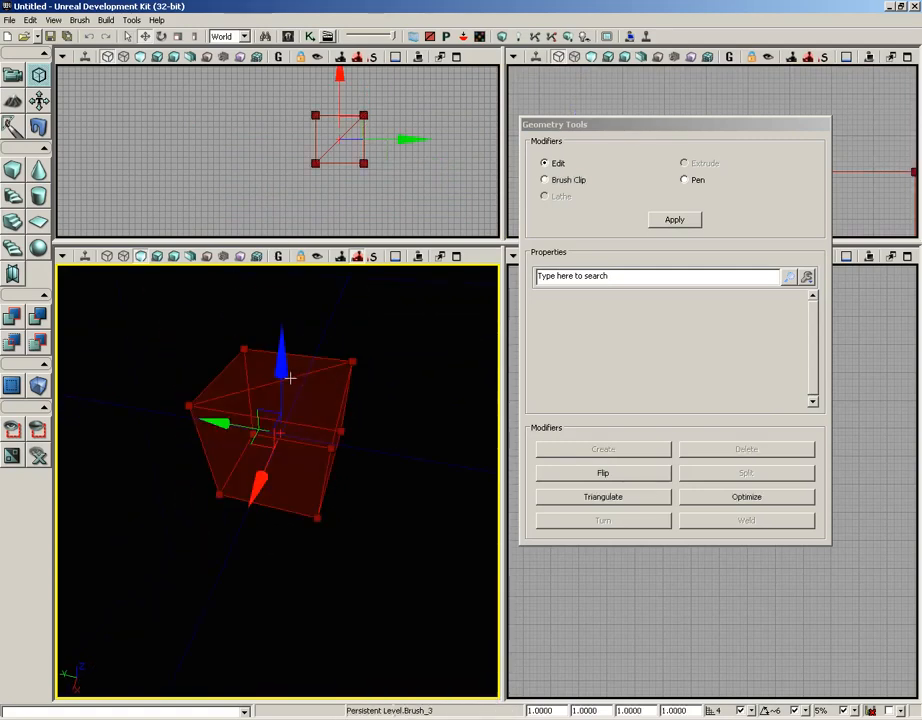
left_click(377, 414)
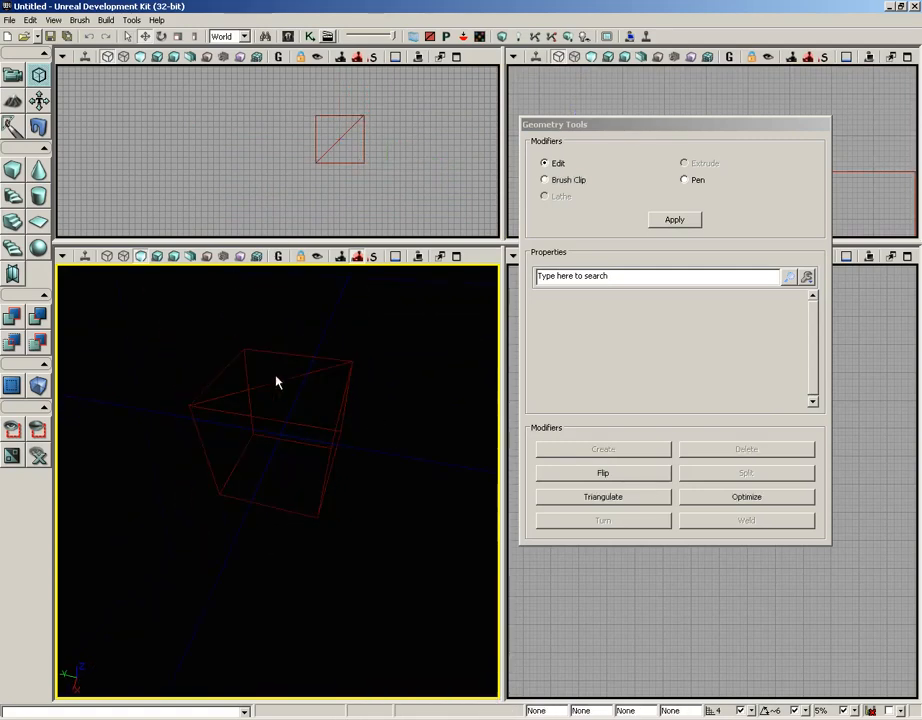
left_click(276, 379)
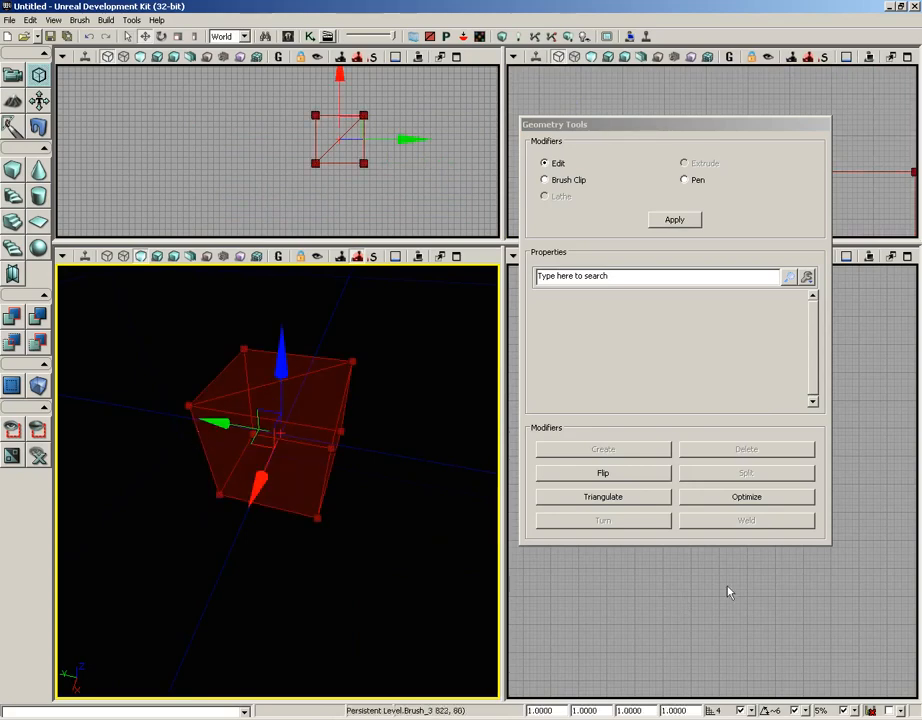
left_click(750, 500)
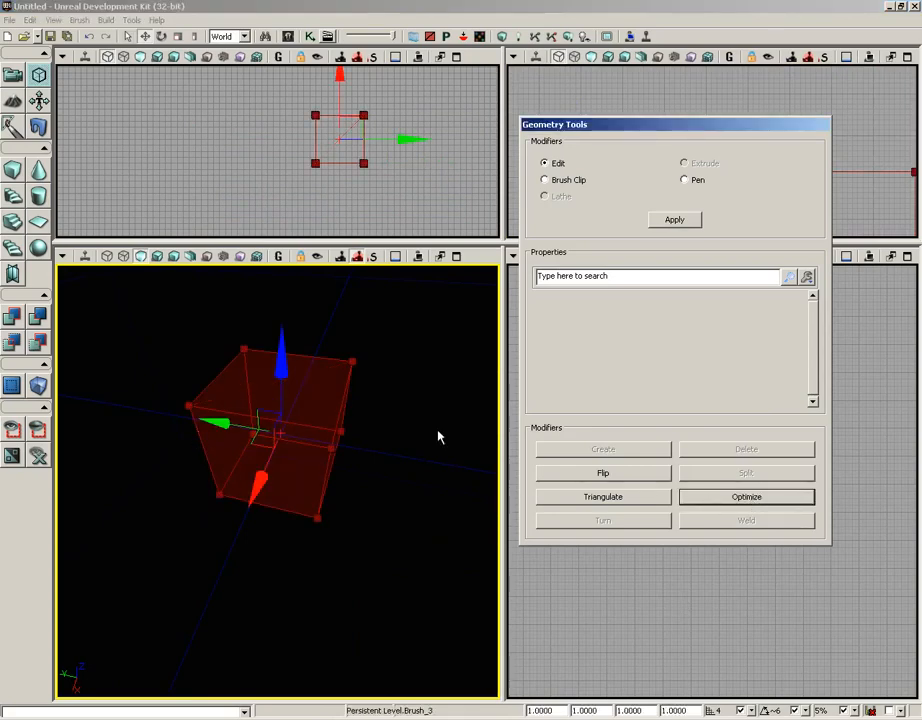
Select a top edge of the cube brush and raise it along the Z axis
mouse_move(438, 436)
left_mouse_down()
mouse_move(437, 360)
mouse_move(436, 430)
left_mouse_up()
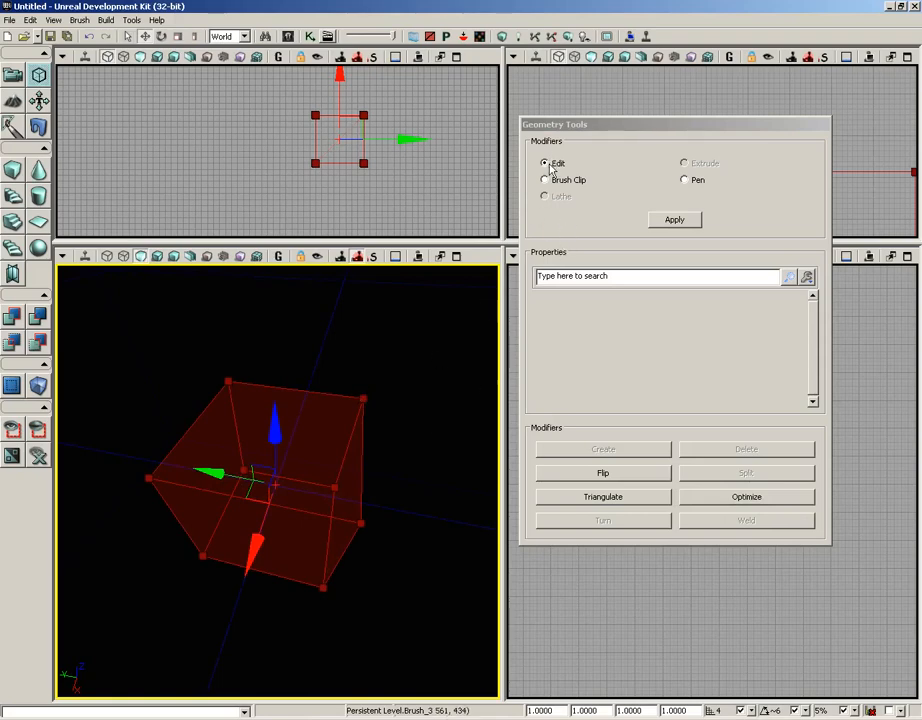
left_click(361, 459)
scroll(426, 506, "up", 3)
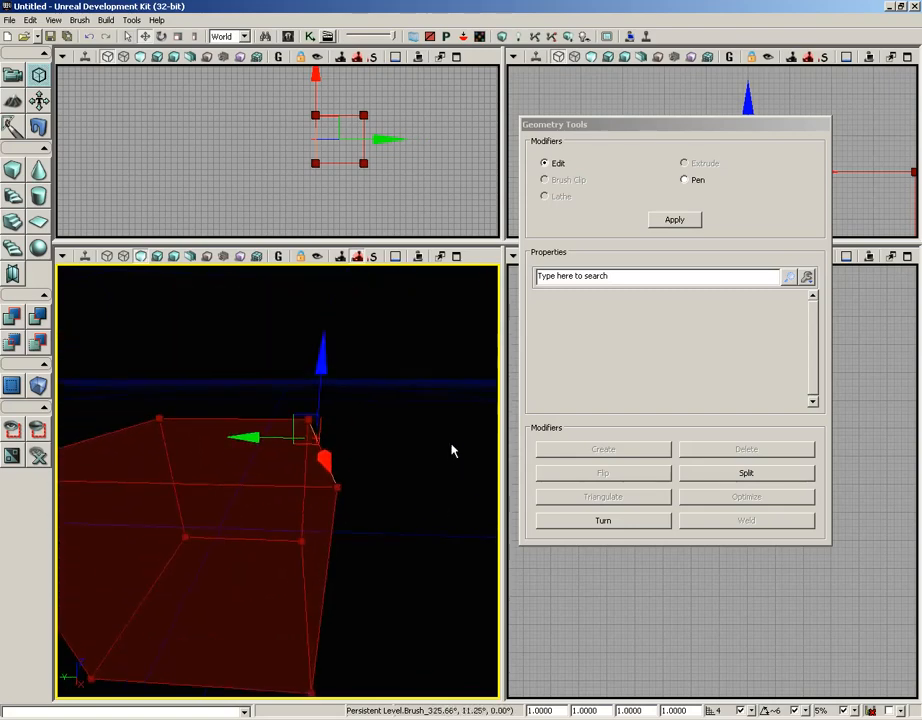
left_click_drag(318, 369, 318, 308)
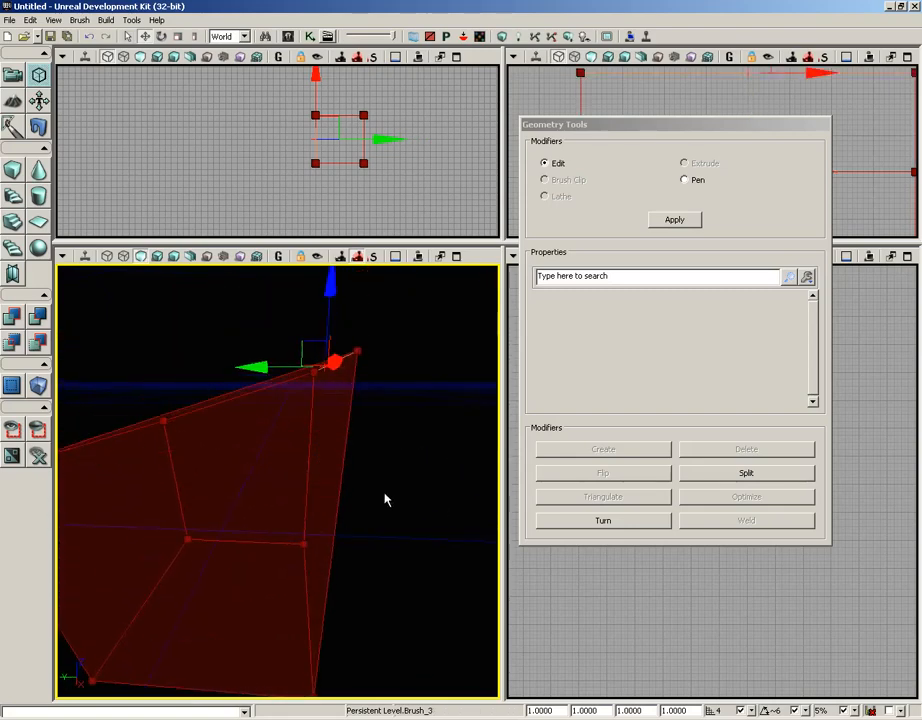
Select the side face opposite the raised edge and pull it outward along the Y axis
mouse_move(386, 500)
left_mouse_down()
mouse_move(416, 500)
mouse_move(274, 494)
mouse_move(250, 519)
mouse_move(142, 519)
mouse_move(272, 492)
mouse_move(335, 426)
left_mouse_up()
left_click(335, 504)
mouse_move(144, 379)
left_mouse_down()
mouse_move(333, 410)
mouse_move(178, 408)
left_mouse_up()
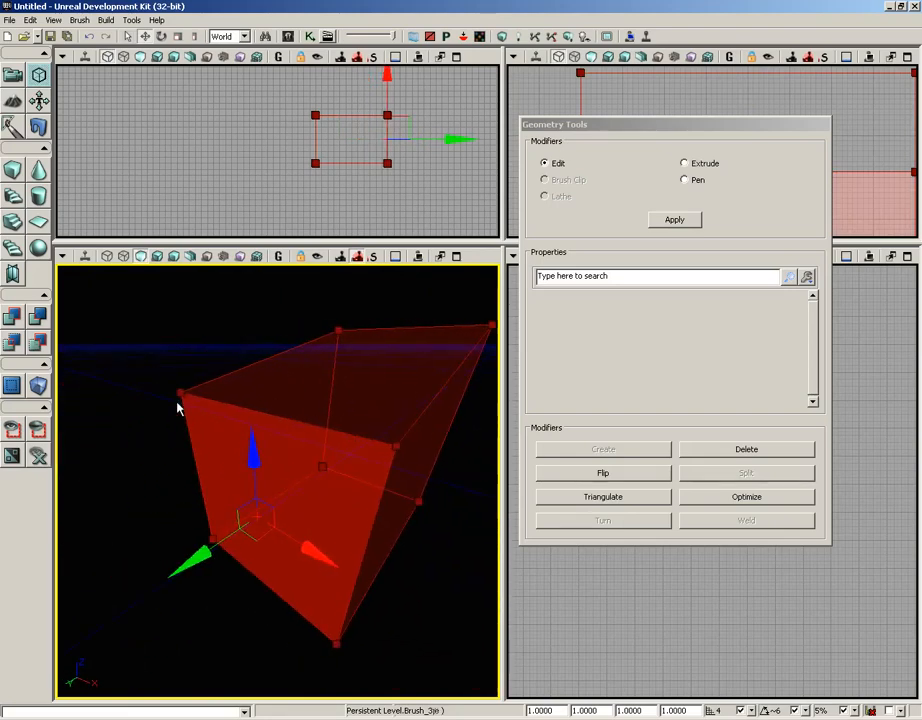
Switch to the scaling widget and shrink the selected side face towards its center
key("space")
key("space")
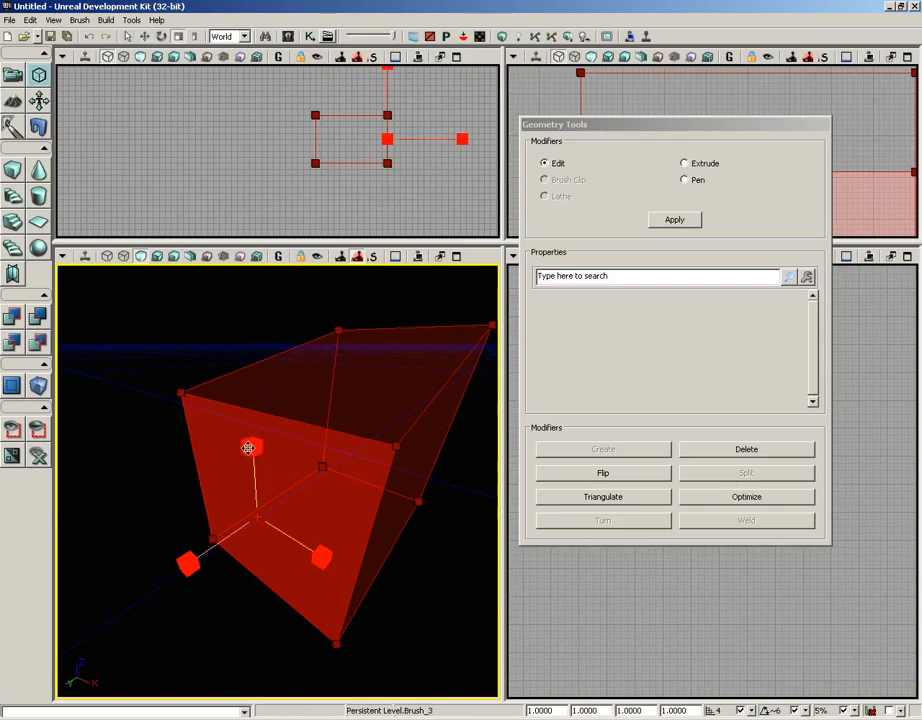
left_click_drag(248, 448, 243, 393)
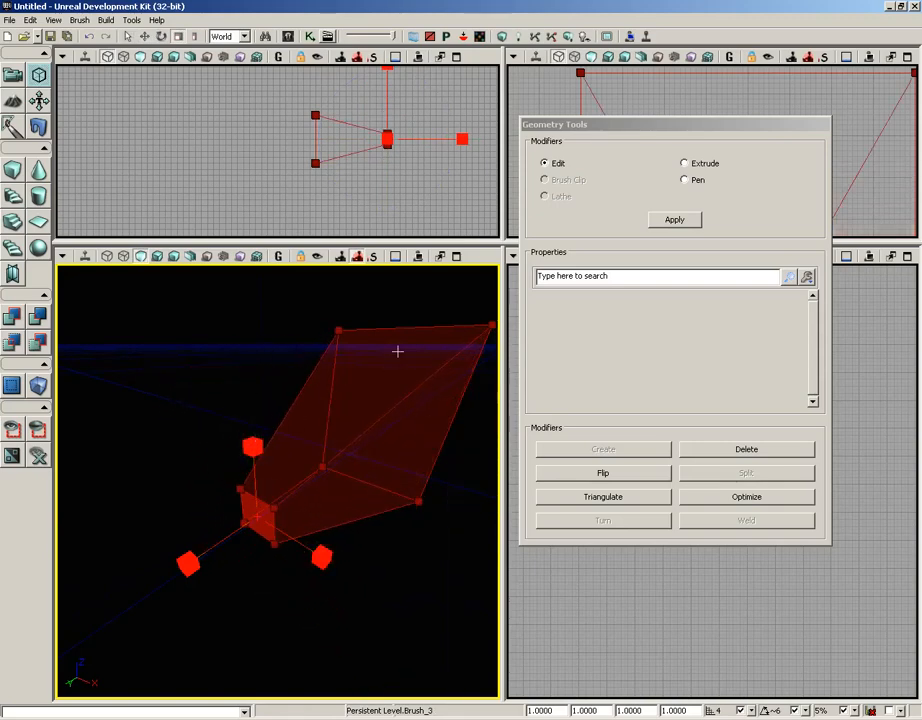
Select the raised top edge and scale it longer, then clear the selection
left_click(398, 327)
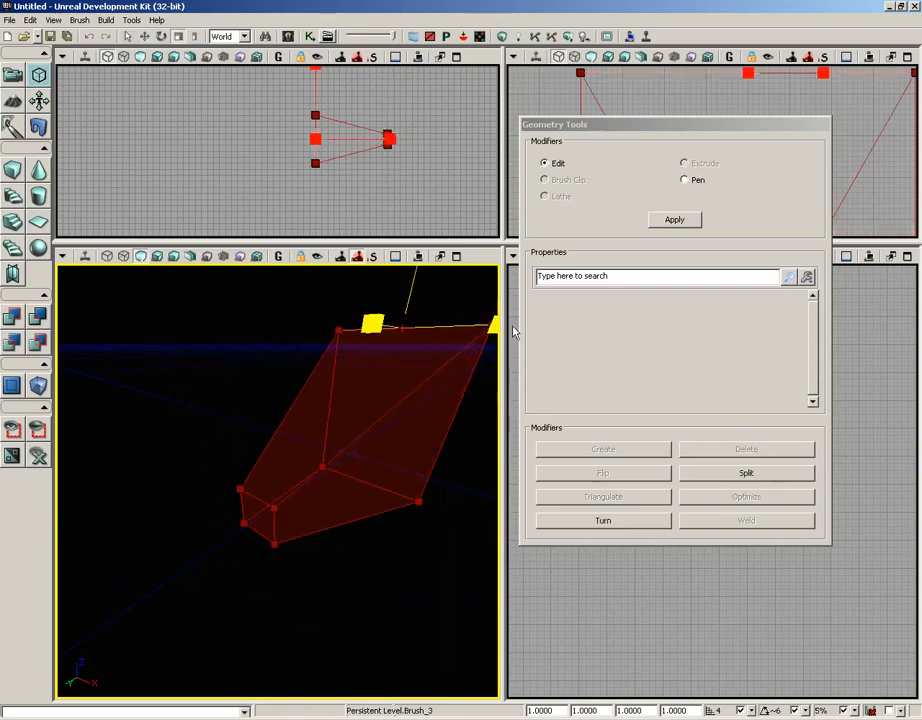
mouse_move(487, 325)
right_mouse_down()
mouse_move(473, 321)
mouse_move(426, 375)
mouse_move(337, 338)
right_mouse_up()
left_click_drag(319, 321, 311, 539)
left_click(407, 571)
mouse_move(407, 571)
right_mouse_down()
mouse_move(323, 531)
mouse_move(377, 564)
mouse_move(469, 566)
mouse_move(408, 548)
mouse_move(496, 531)
mouse_move(370, 504)
mouse_move(416, 562)
right_mouse_up()
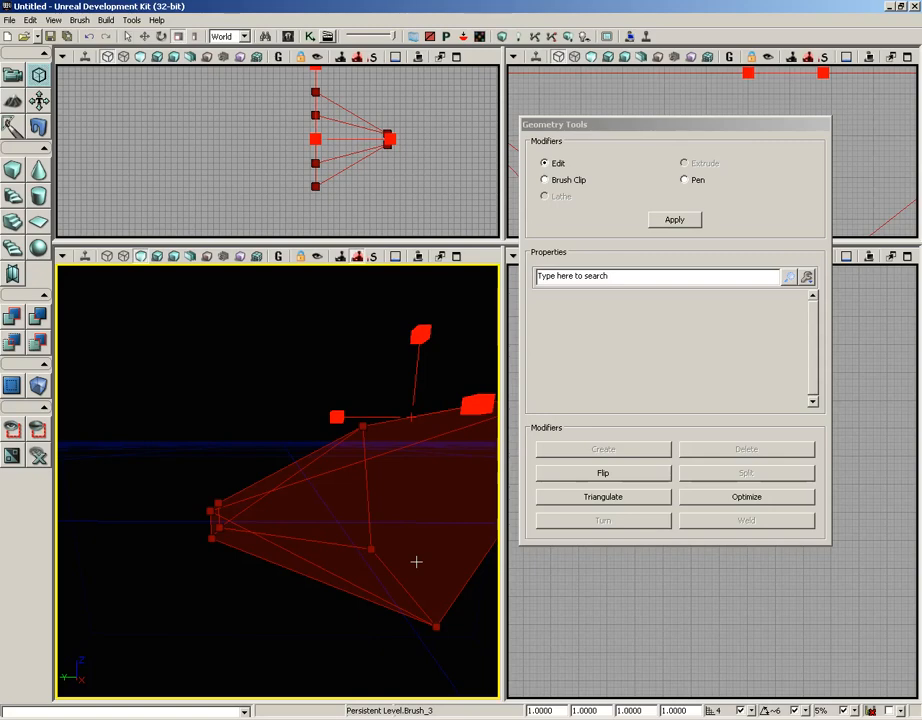
Rebuild the builder brush as a fresh cube and select one of its top corner vertices
left_click(12, 172)
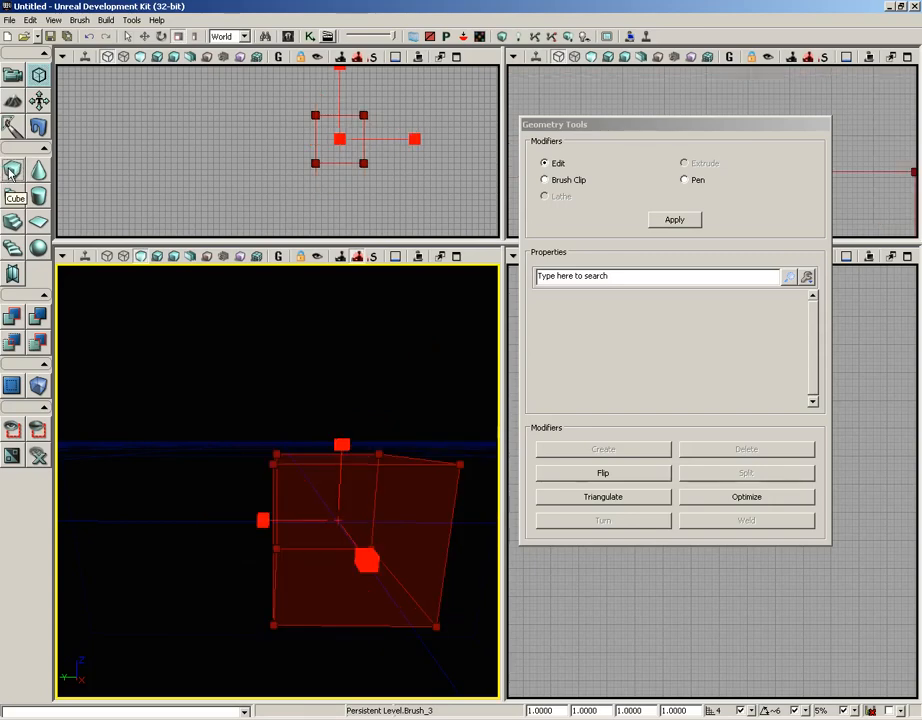
mouse_move(190, 320)
right_mouse_down()
mouse_move(232, 391)
mouse_move(156, 372)
mouse_move(189, 274)
mouse_move(188, 300)
right_mouse_up()
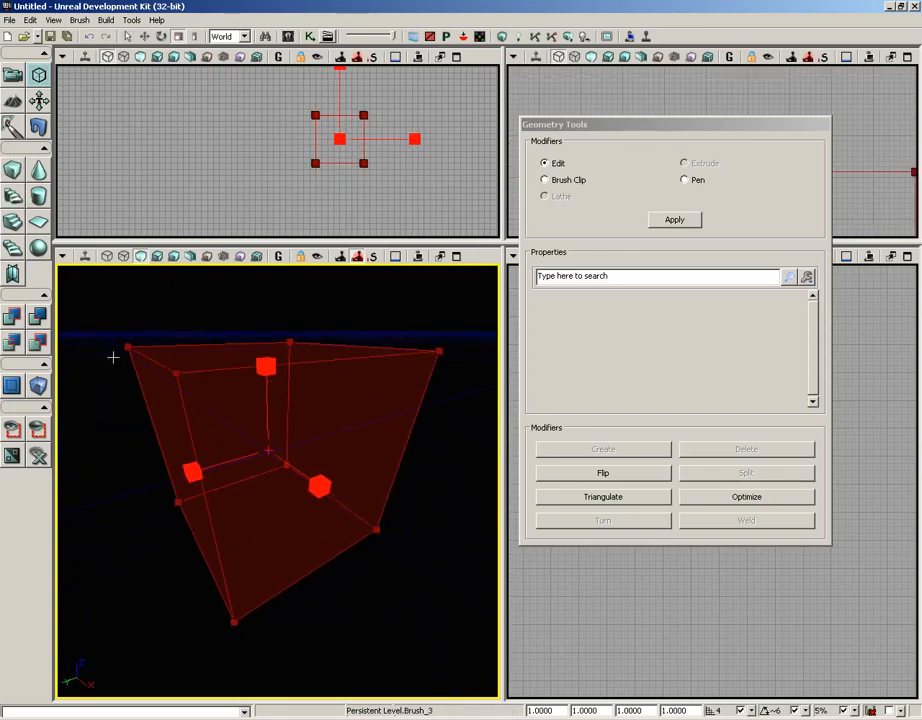
left_click(440, 350)
mouse_move(432, 432)
right_mouse_down()
mouse_move(319, 422)
mouse_move(397, 418)
mouse_move(423, 407)
mouse_move(426, 387)
mouse_move(444, 431)
right_mouse_up()
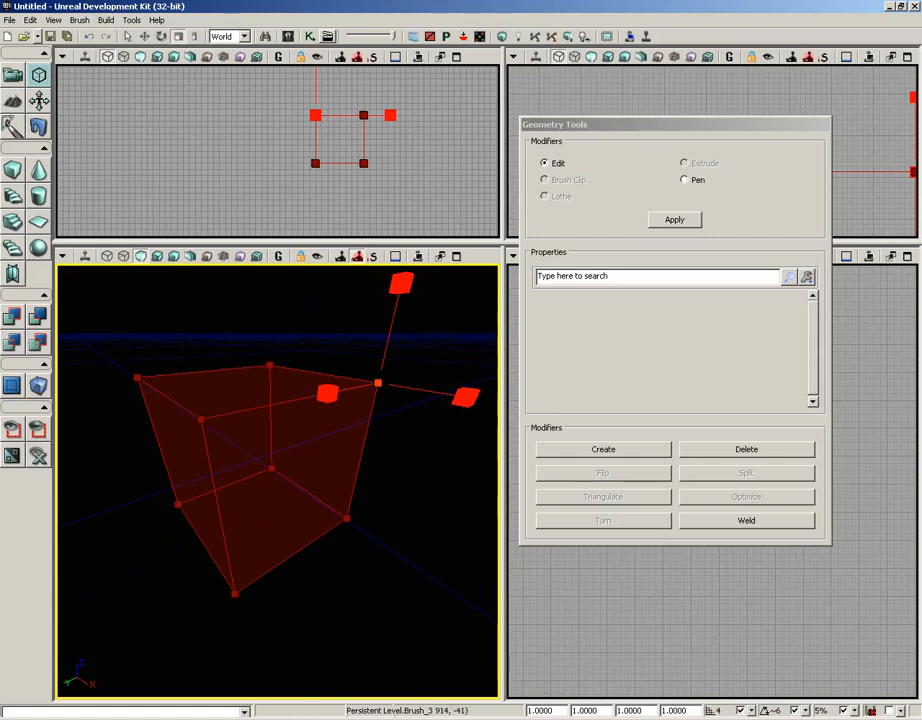
Set the drag grid snap to 8 and move the corner vertex along Y beyond the neighboring corner with the translation widget
left_click(752, 711)
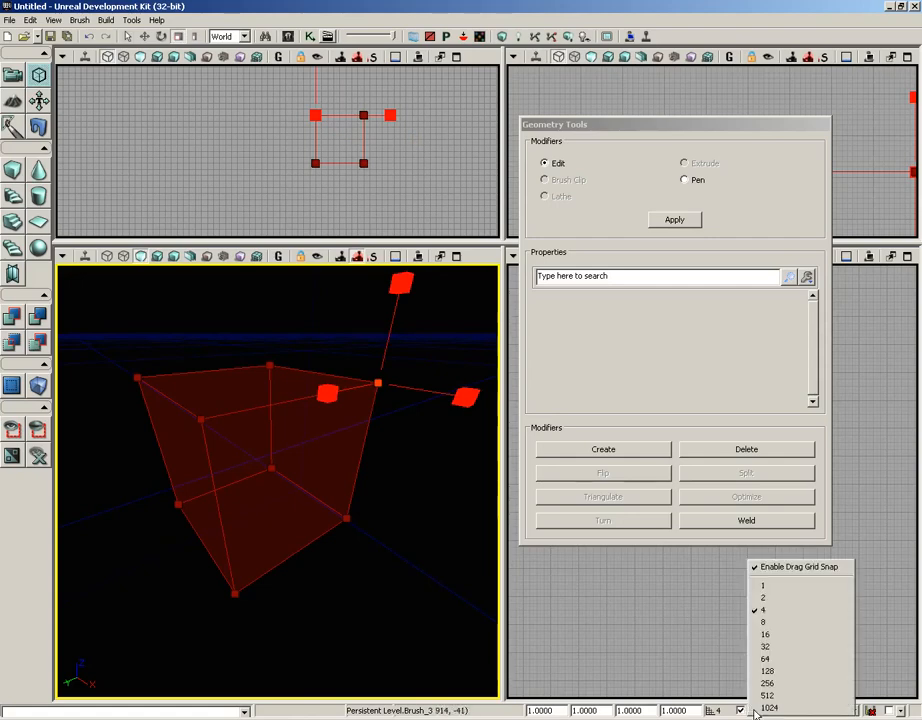
left_click(776, 622)
mouse_move(442, 545)
left_mouse_down()
mouse_move(387, 494)
mouse_move(449, 481)
mouse_move(418, 518)
mouse_move(427, 494)
left_mouse_up()
key("space")
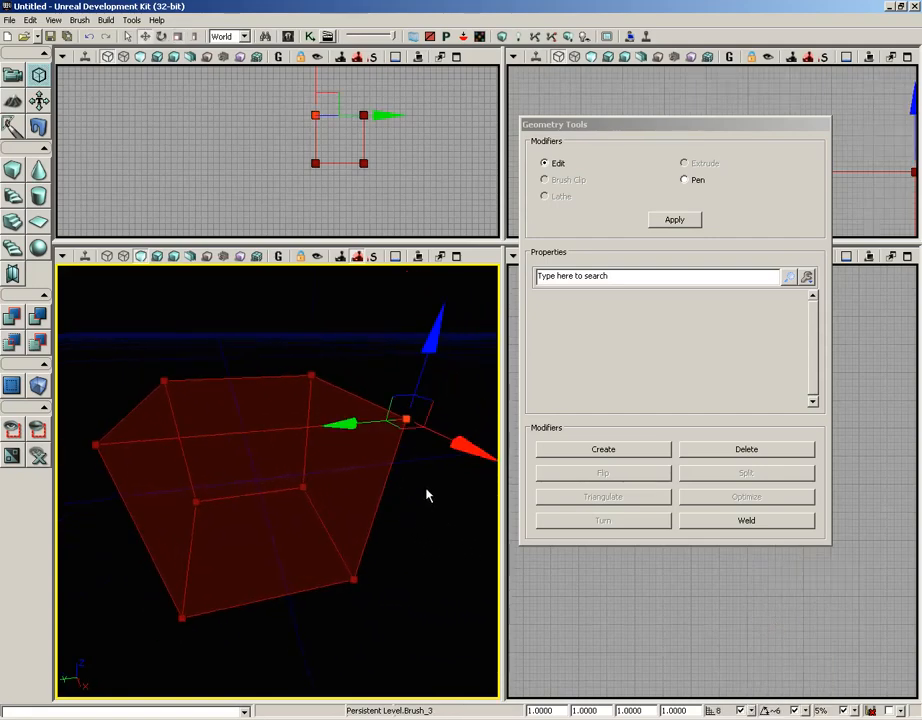
left_click_drag(348, 422, 231, 424)
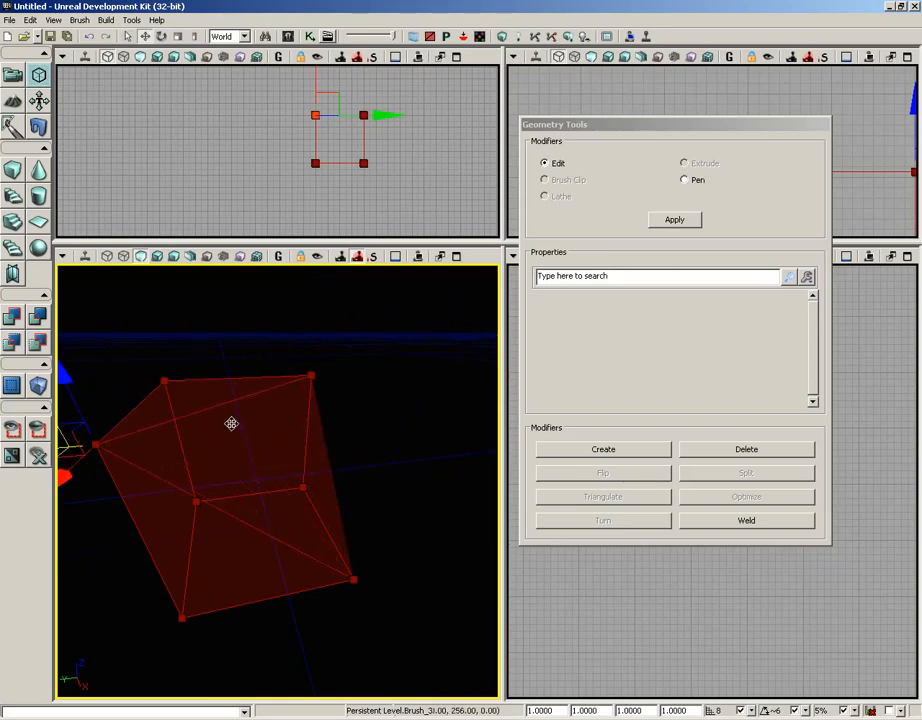
left_click(231, 424)
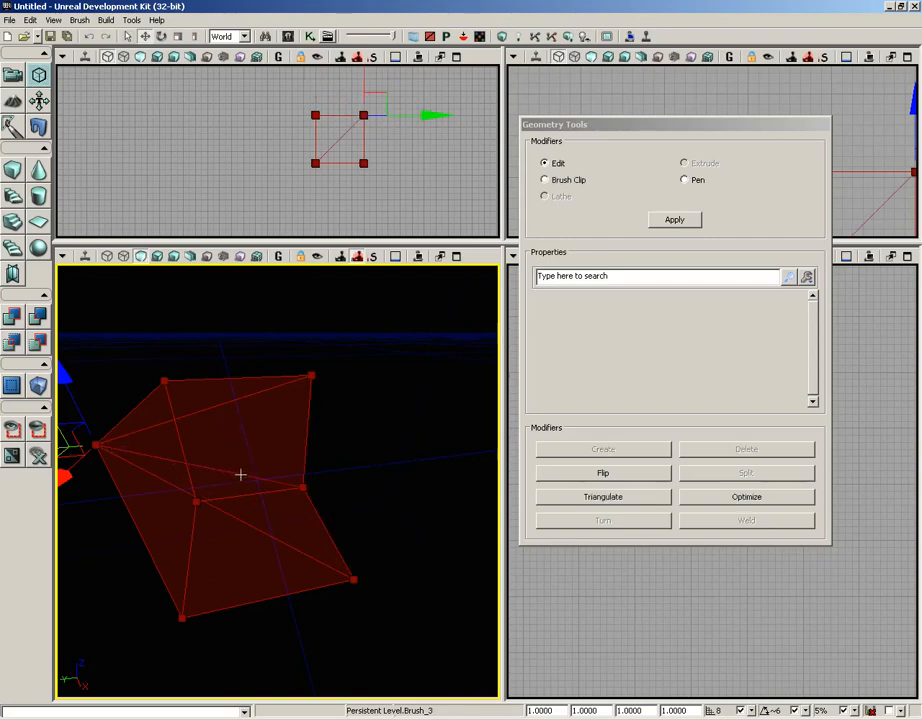
left_click_drag(407, 471, 364, 461)
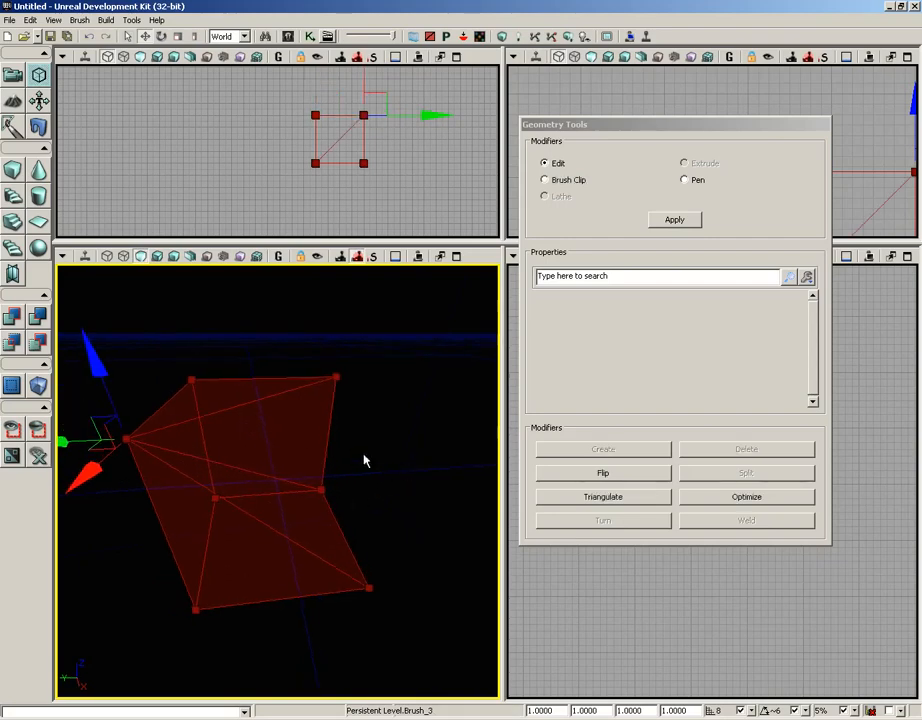
Select the displaced corner vertex and move it back along Y to between the two side corners
left_click(125, 438)
left_click_drag(128, 516, 104, 512)
left_click_drag(92, 437, 175, 435)
left_click(93, 461)
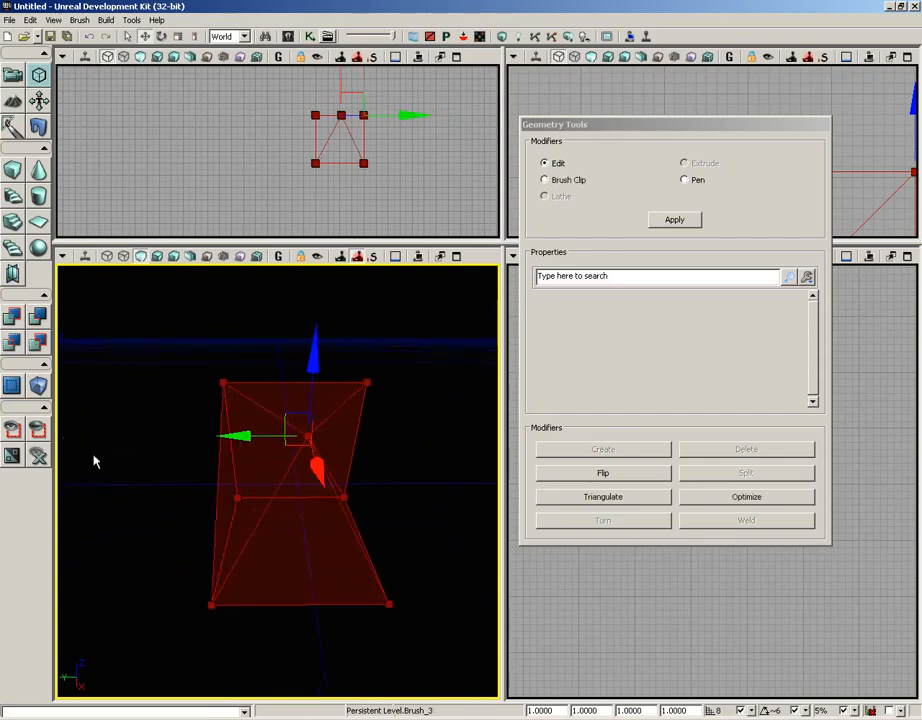
mouse_move(93, 461)
left_mouse_down()
mouse_move(78, 457)
mouse_move(192, 456)
mouse_move(97, 434)
left_mouse_up()
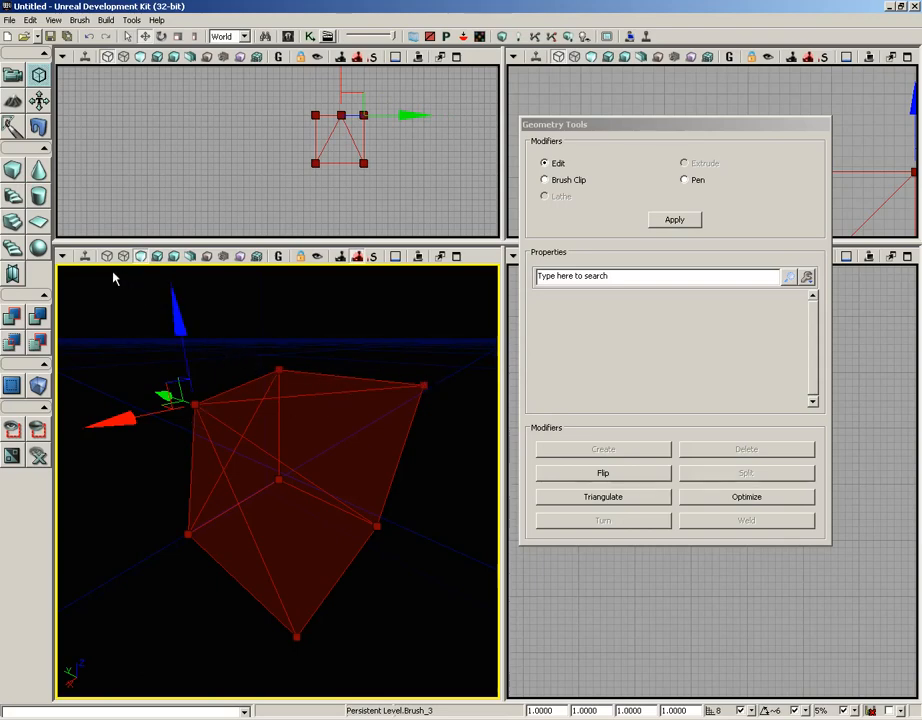
Rebuild the builder brush as a fresh cube and pull one of its bottom edges outward along Y to slope the side
left_click(13, 173)
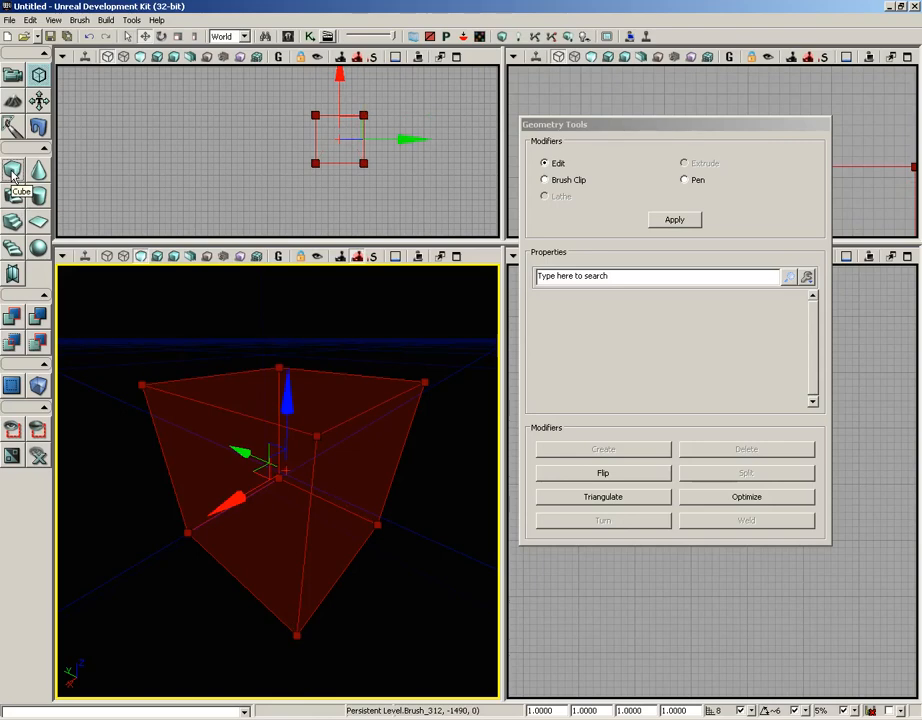
mouse_move(185, 375)
left_mouse_down()
mouse_move(212, 346)
mouse_move(268, 372)
mouse_move(64, 362)
mouse_move(131, 351)
left_mouse_up()
left_click(278, 498)
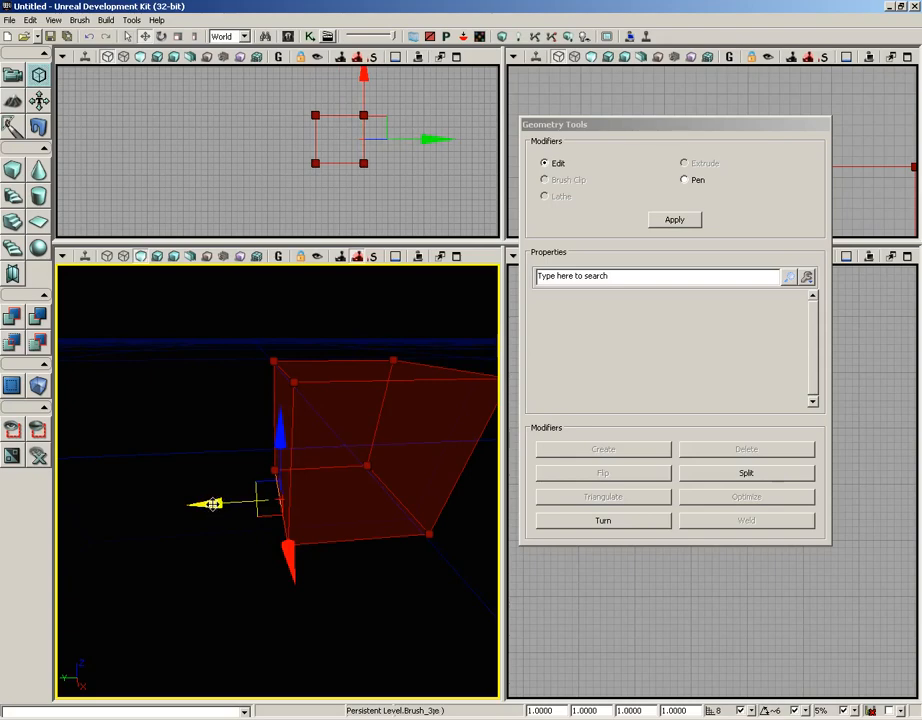
left_click_drag(213, 503, 76, 506)
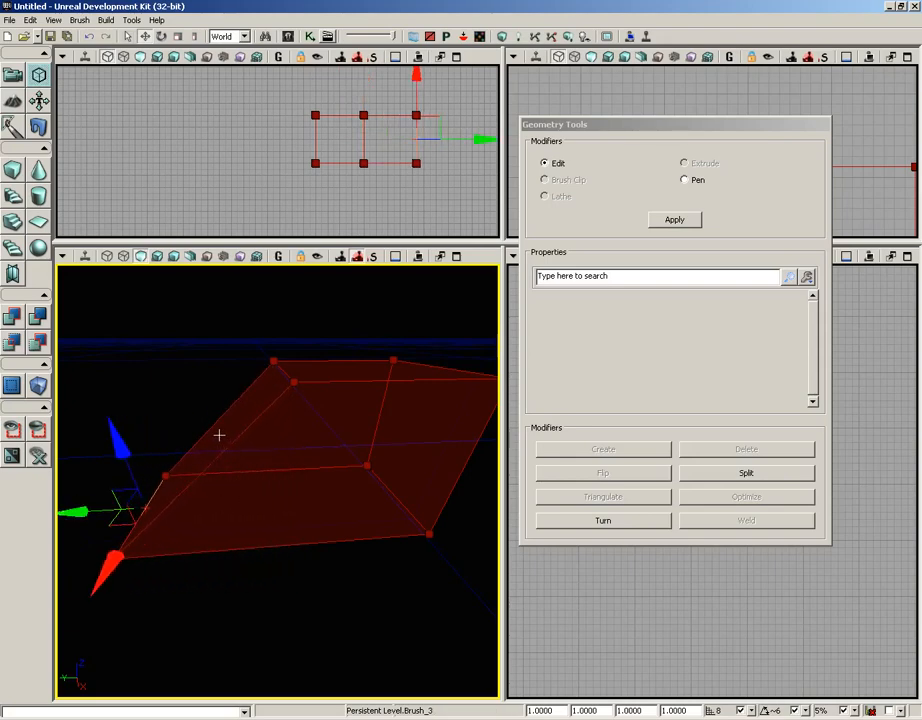
Select the sloped side face, try moving it along the world Z and Y axes, and restore its position
left_click(219, 435)
mouse_move(257, 642)
left_mouse_down()
mouse_move(237, 586)
mouse_move(193, 578)
left_mouse_up()
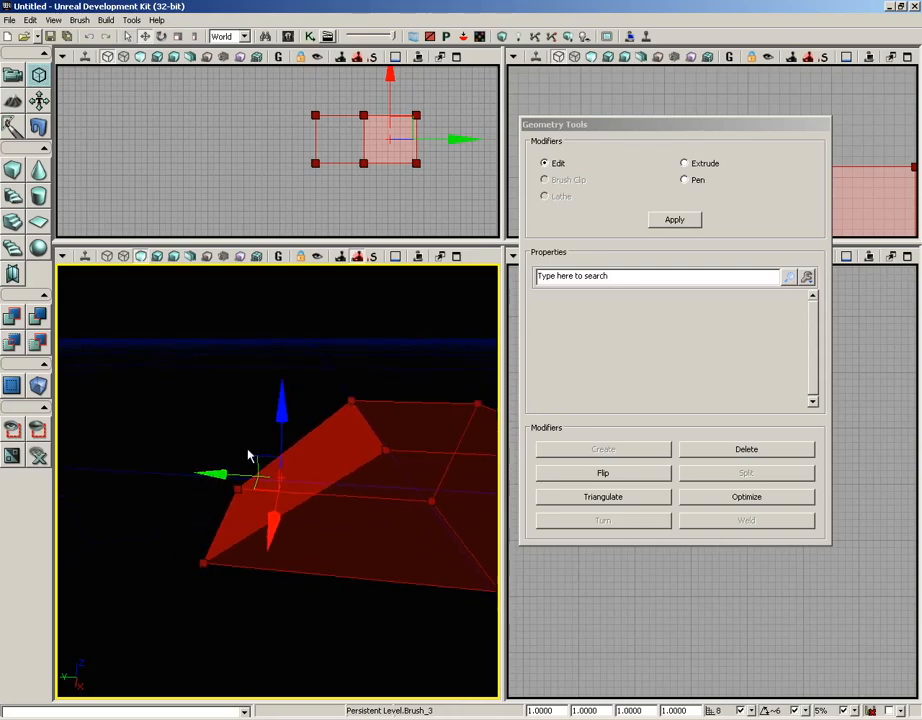
left_click_drag(278, 397, 278, 360)
key("ctrl+z")
key("ctrl+y")
mouse_move(223, 475)
left_mouse_down()
mouse_move(165, 471)
mouse_move(218, 479)
left_mouse_up()
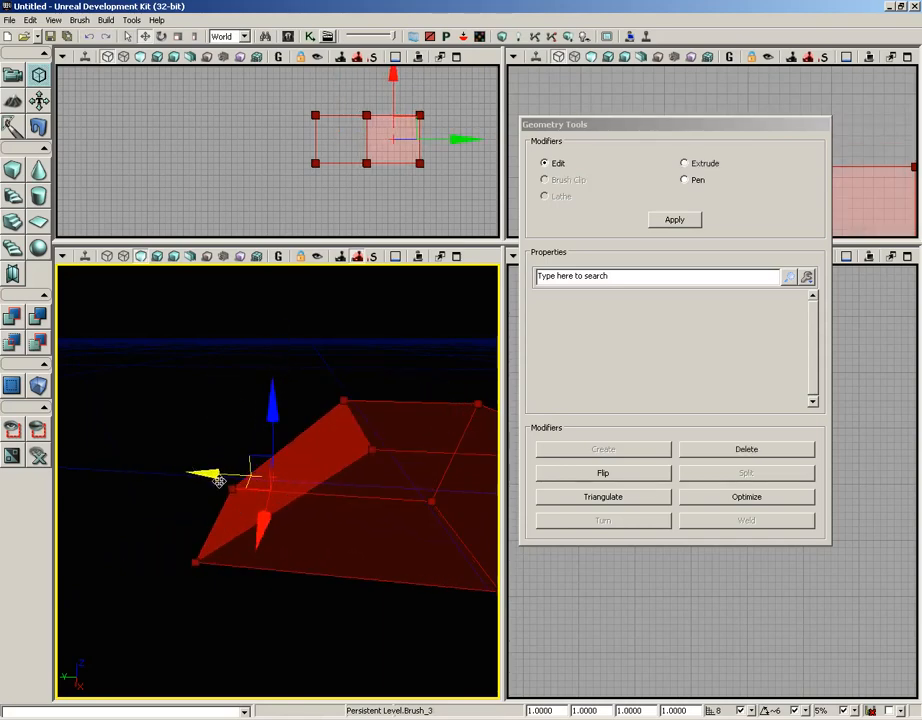
left_click(233, 487)
left_click(290, 487)
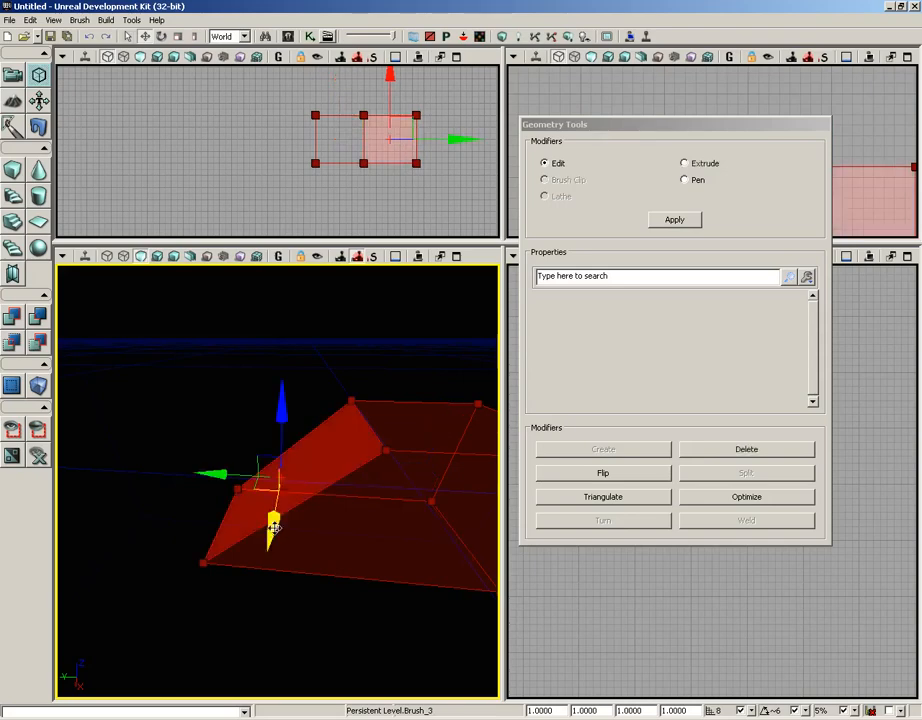
Set the reference coordinate system to Local for the sloped face and examine the realigned widget from several angles
left_click_drag(165, 522, 286, 522)
left_click(259, 466)
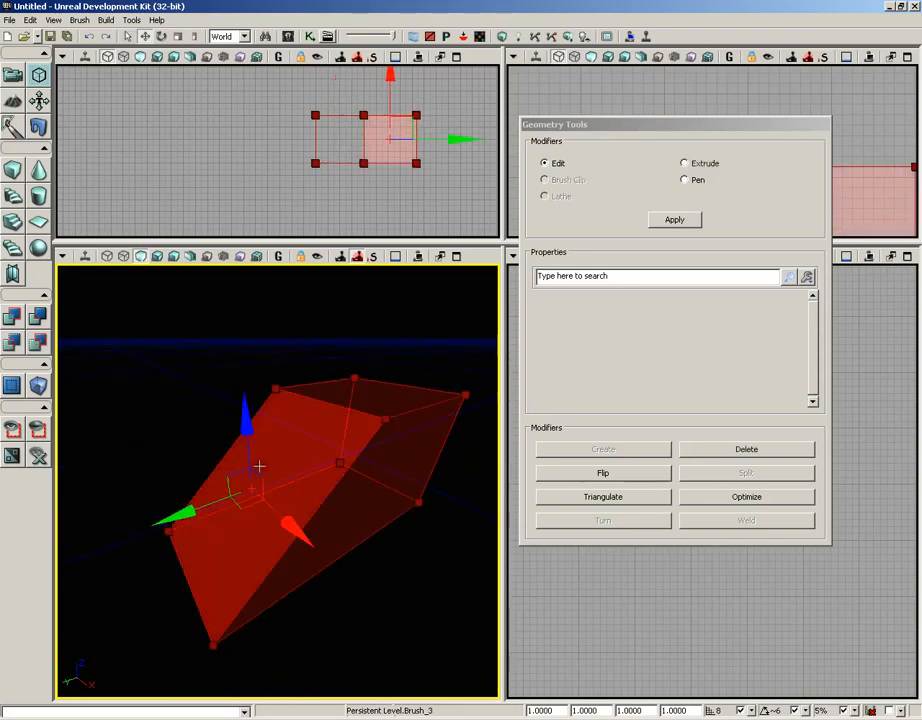
left_click(244, 37)
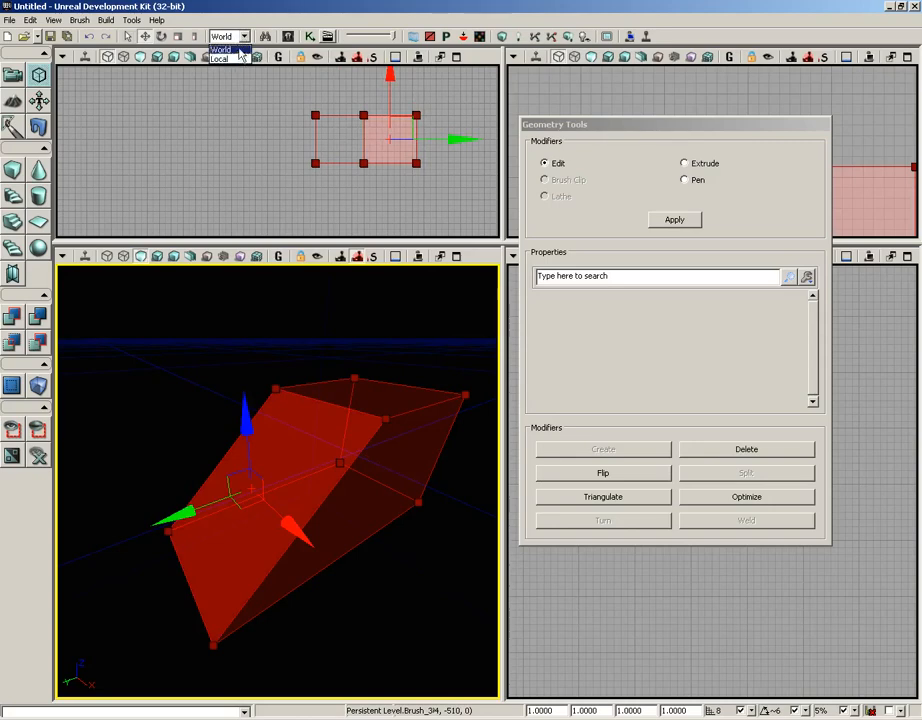
left_click(220, 58)
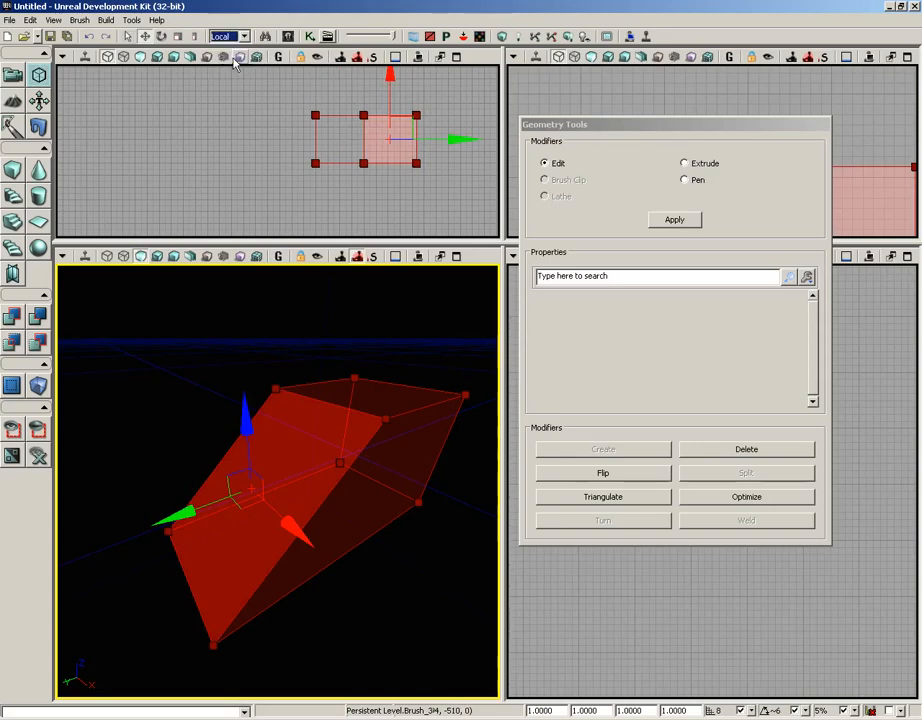
mouse_move(194, 343)
right_mouse_down()
mouse_move(257, 329)
mouse_move(198, 358)
mouse_move(191, 385)
mouse_move(184, 343)
right_mouse_up()
mouse_move(184, 343)
left_mouse_down()
mouse_move(177, 268)
mouse_move(185, 344)
left_mouse_up()
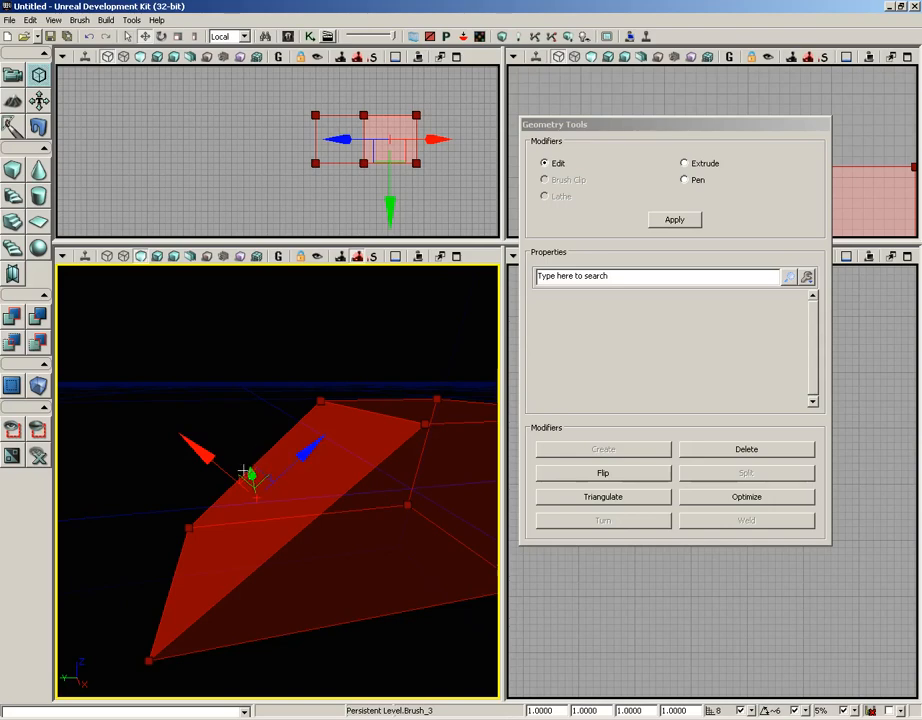
mouse_move(258, 402)
left_mouse_down()
mouse_move(257, 391)
mouse_move(158, 391)
mouse_move(340, 392)
left_mouse_up()
left_click_drag(162, 370, 222, 323)
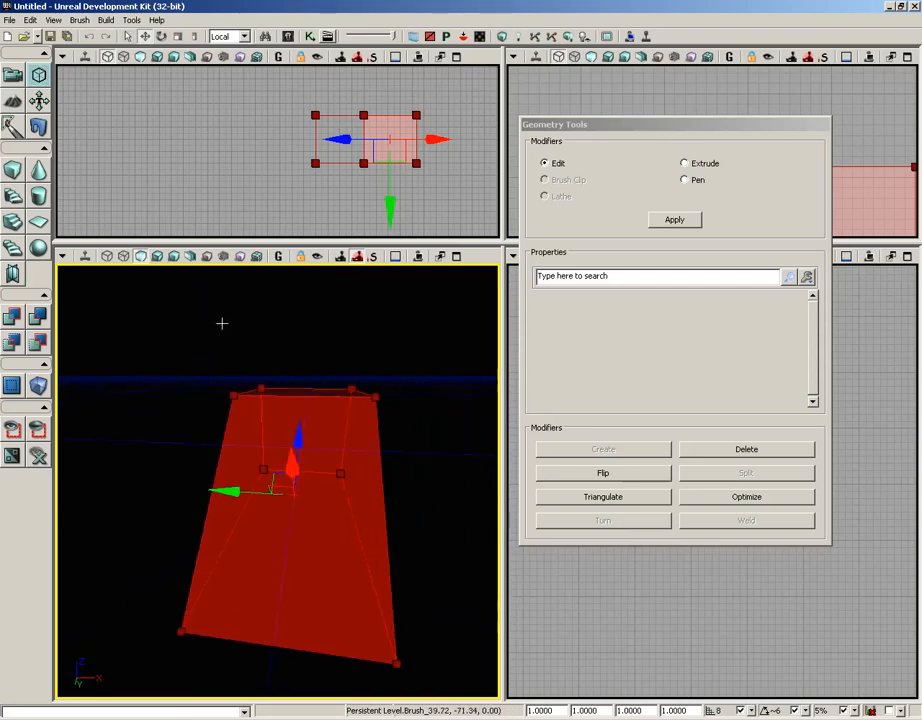